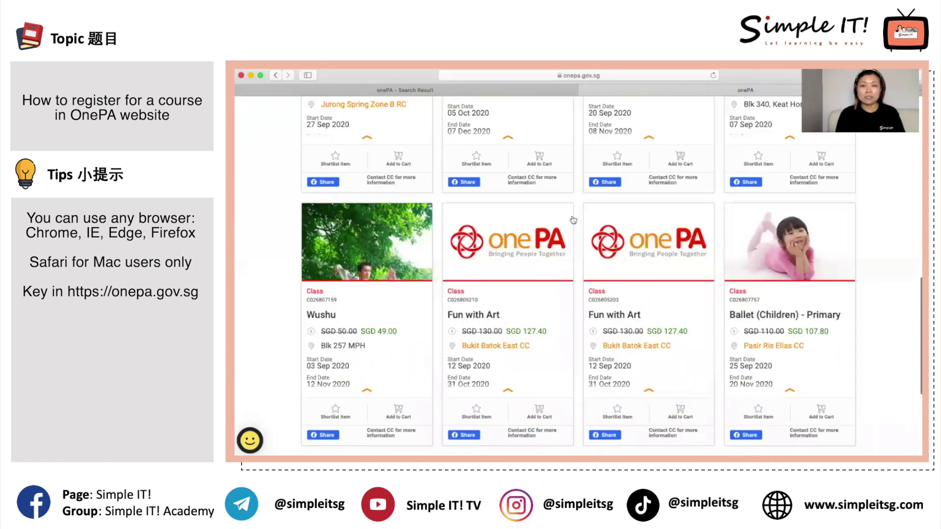
Scroll the onepa.gov.sg home page back up to the course and location search banner
scroll(573, 220, "down", 5)
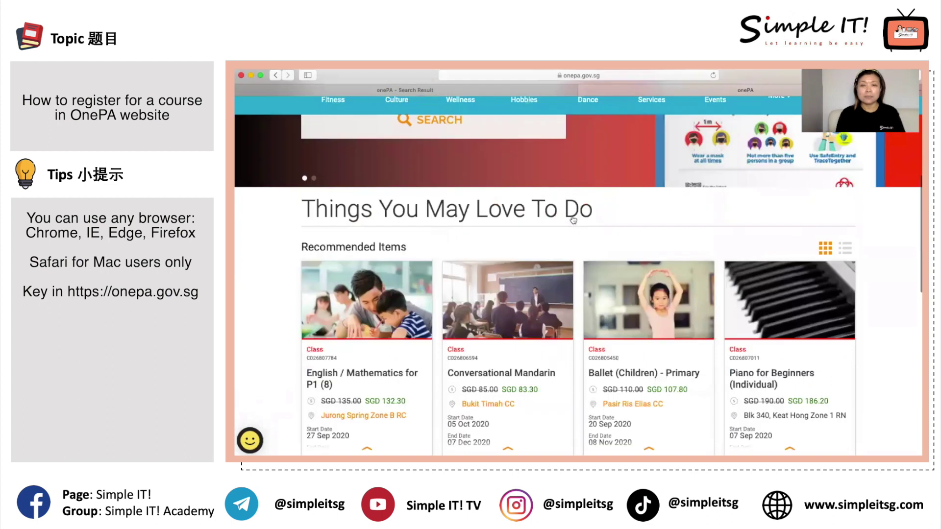
scroll(422, 169, "up", 5)
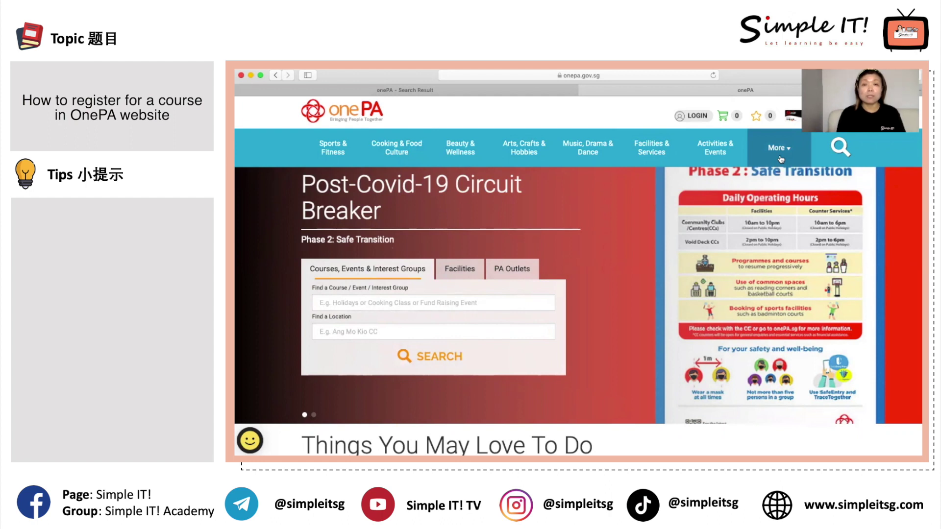
Enter 'taiji' in the Find a Course field so Taijiquan suggestions appear
scroll(473, 278, "down", 2)
scroll(473, 278, "up", 1)
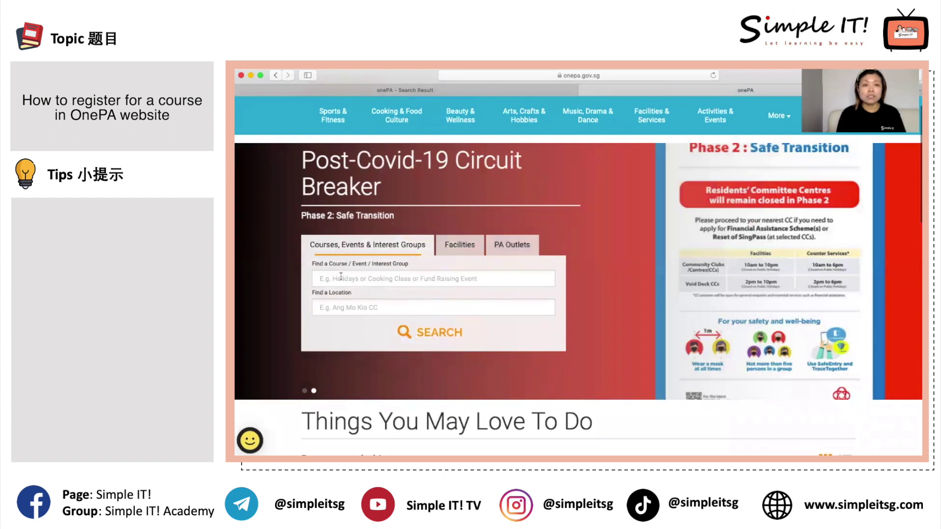
left_click(340, 283)
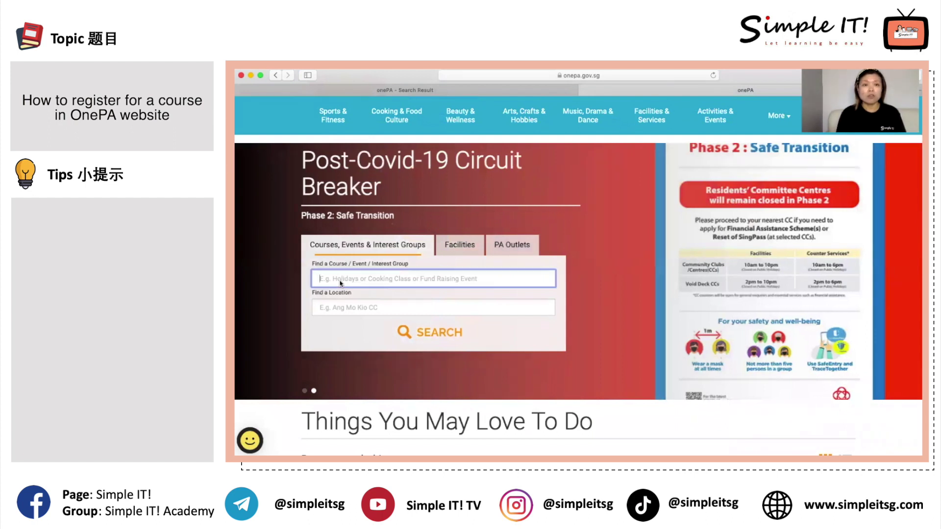
left_click(336, 311)
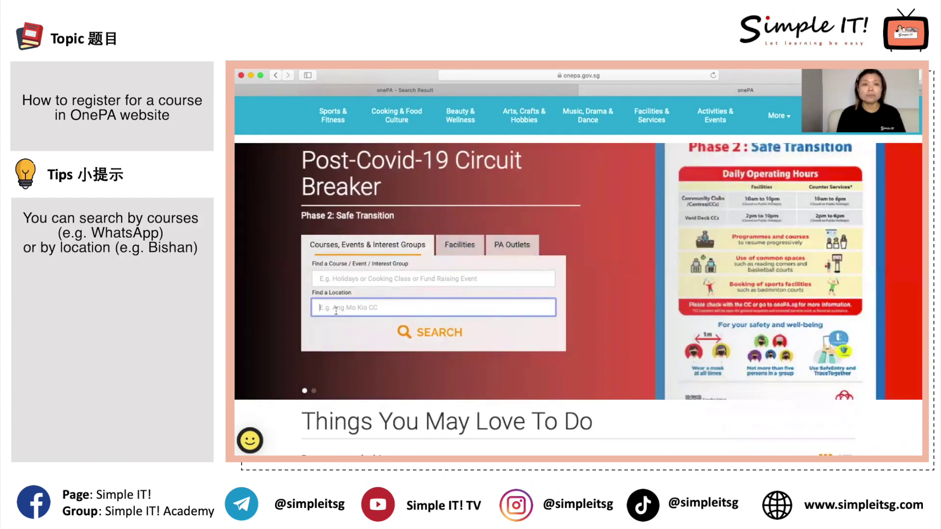
left_click(344, 280)
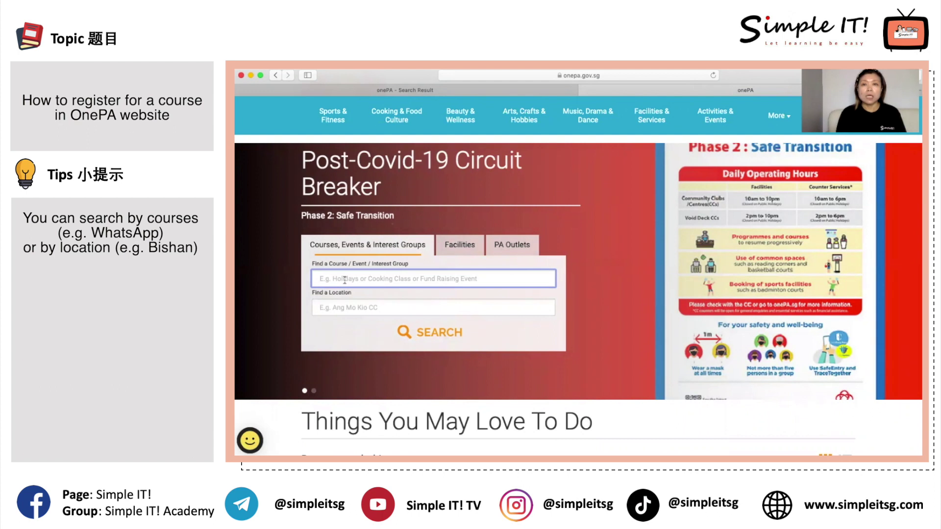
type("taiji")
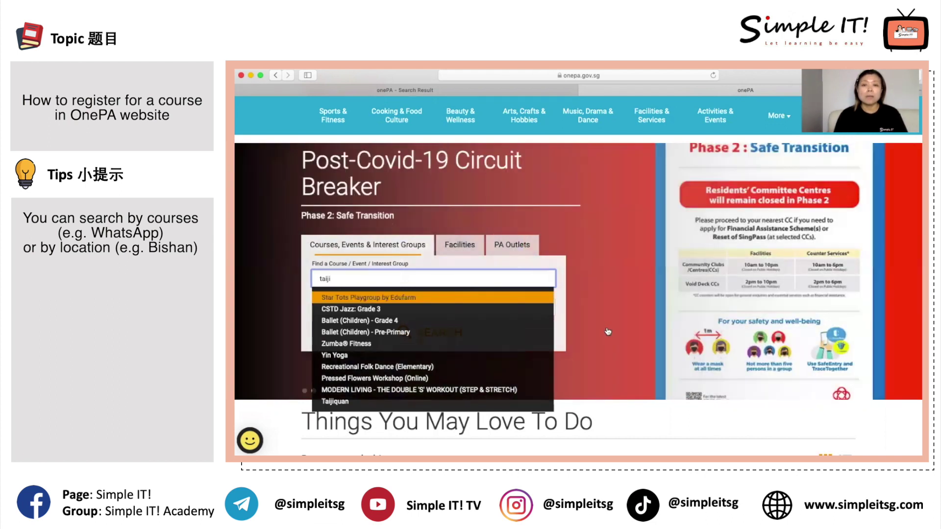
Dismiss the taiji suggestions, type 'bishan' into Find a Location, and select it for replacing
left_click(572, 318)
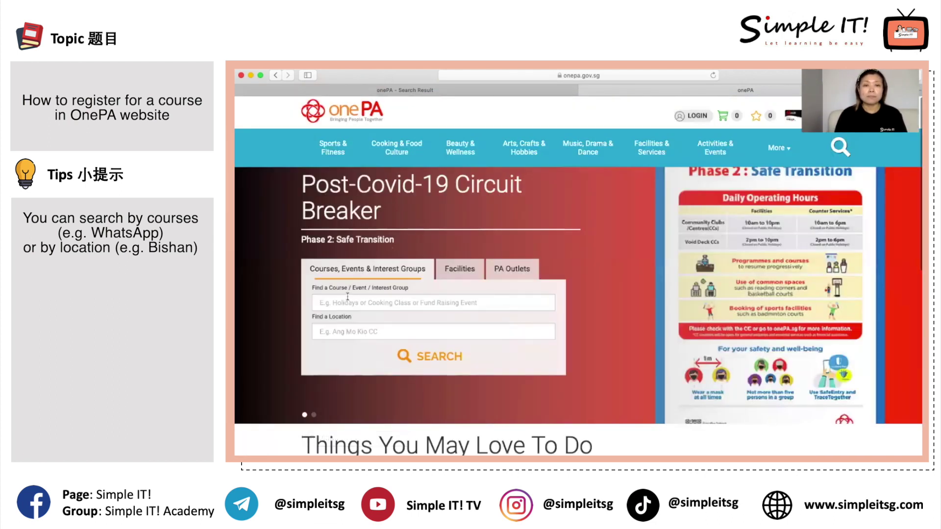
left_click(359, 332)
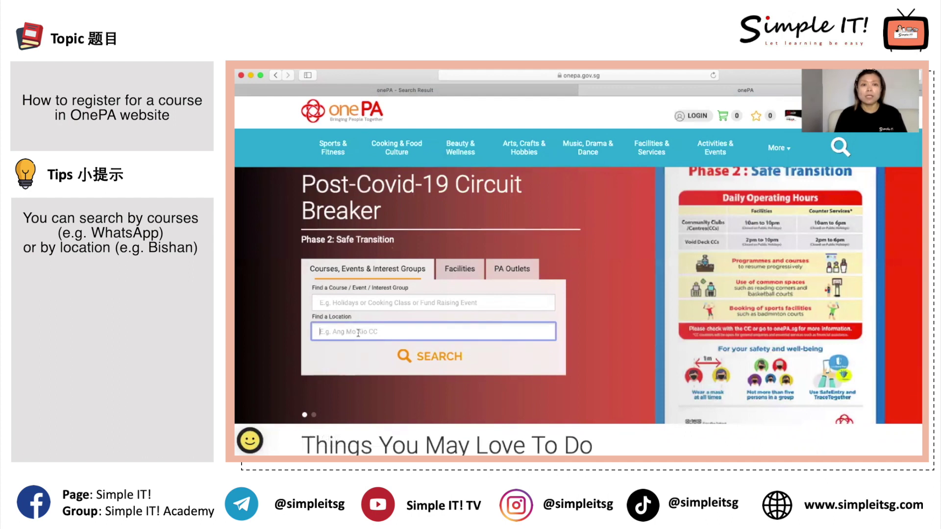
type("bi")
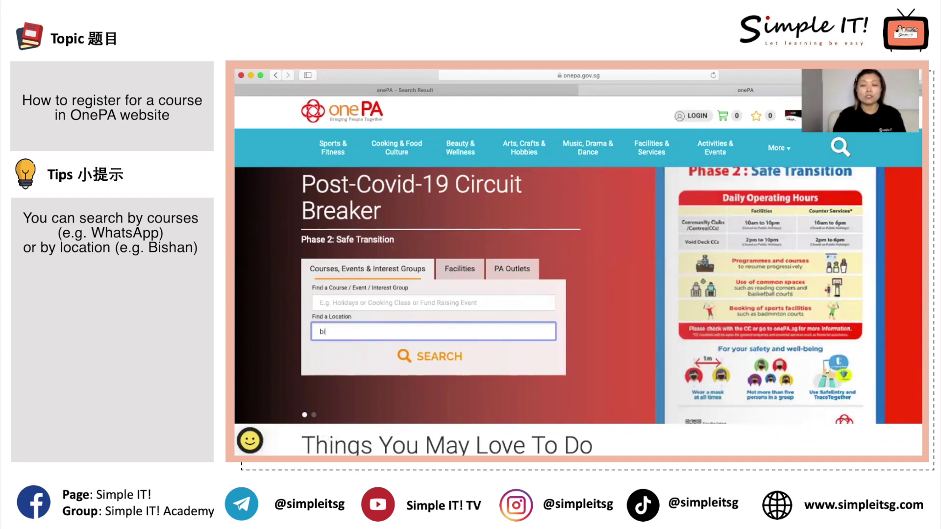
type("shan")
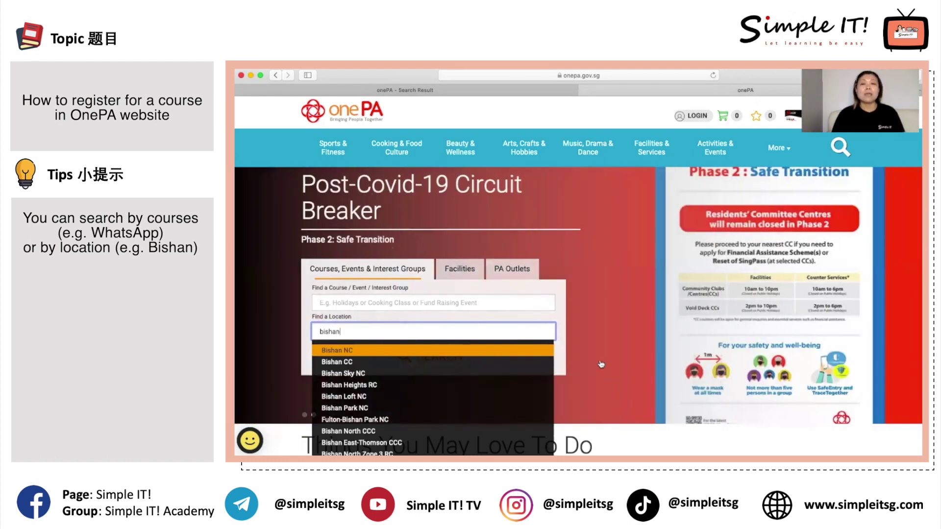
left_click(503, 303)
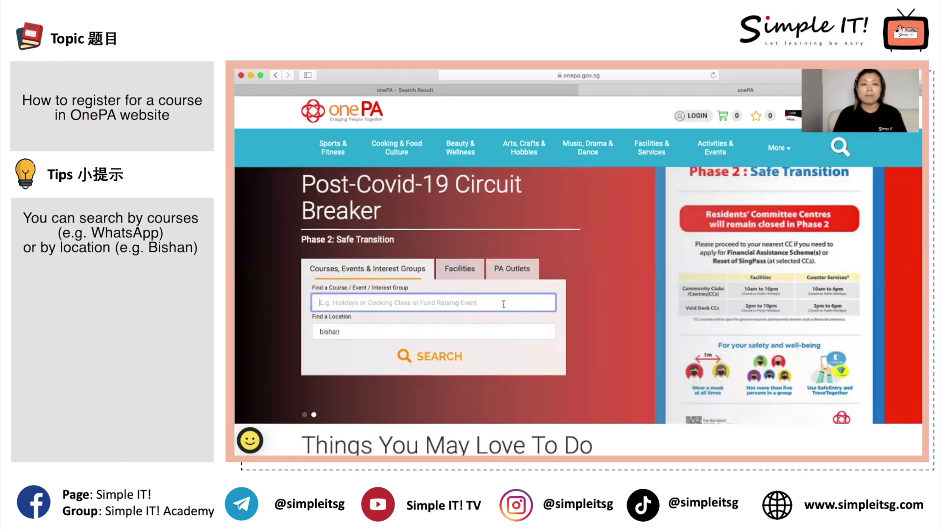
left_click(402, 331)
Clear bishan from the location and enter 'wellness' as the course keyword
key("BackSpace")
left_click(343, 301)
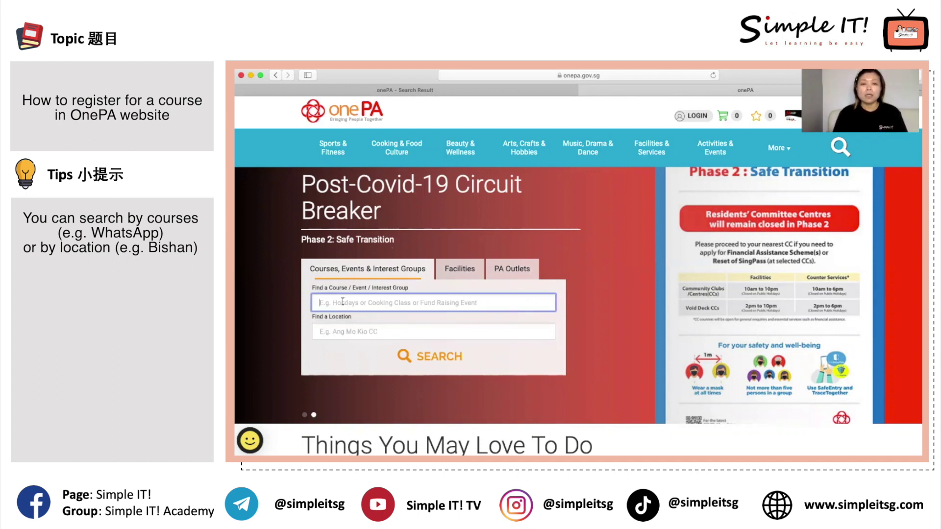
type("wellness")
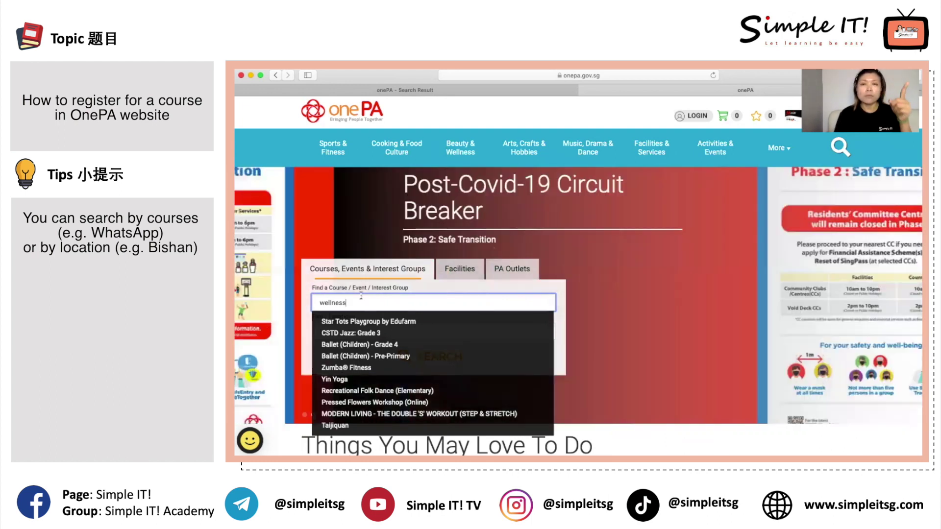
left_click(306, 328)
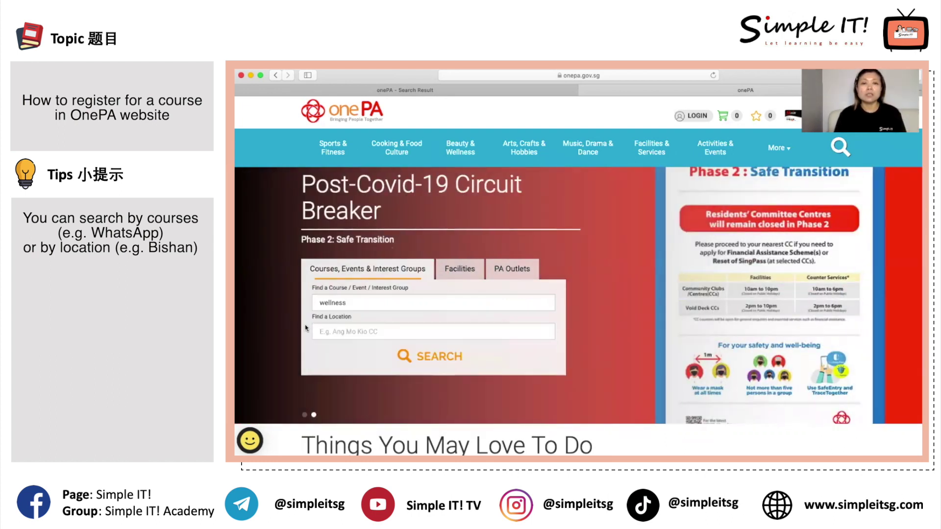
Enter 'teck ghee' as the location and run the search
left_click(348, 332)
type("teck ghee")
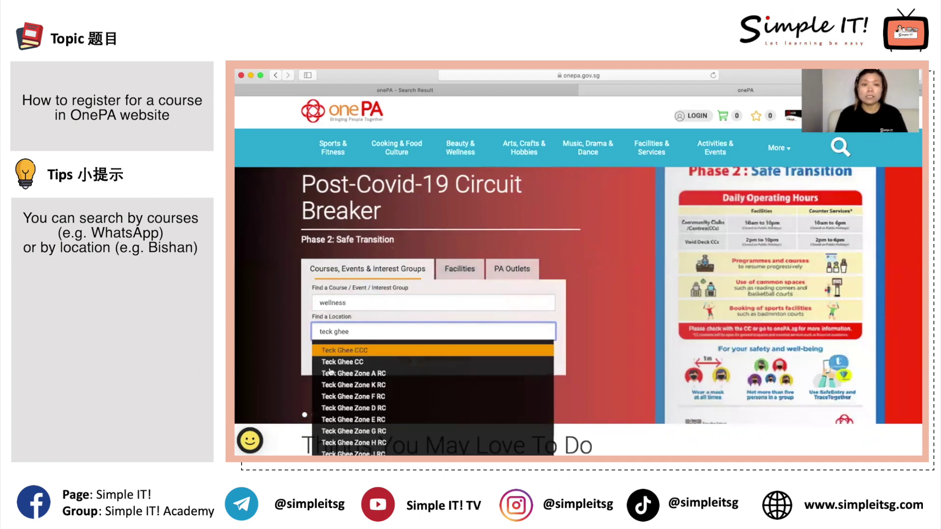
left_click(300, 343)
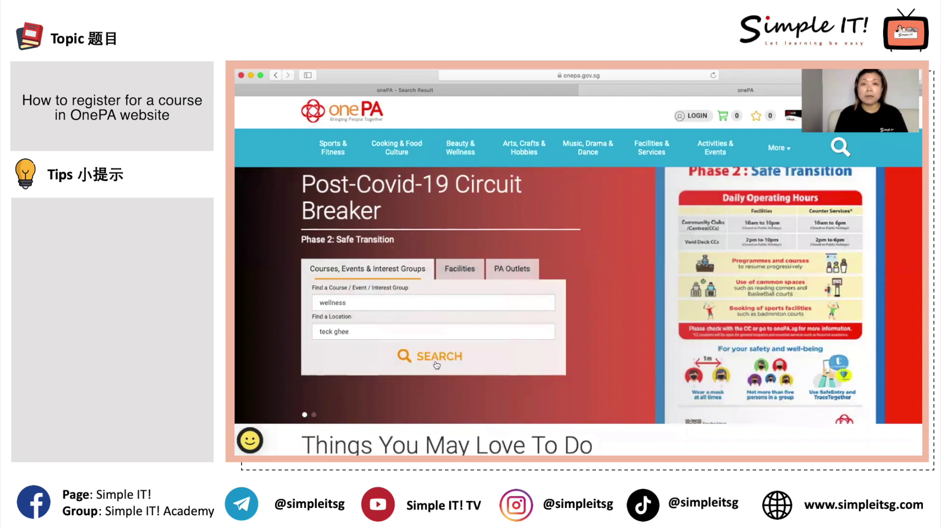
left_click(436, 363)
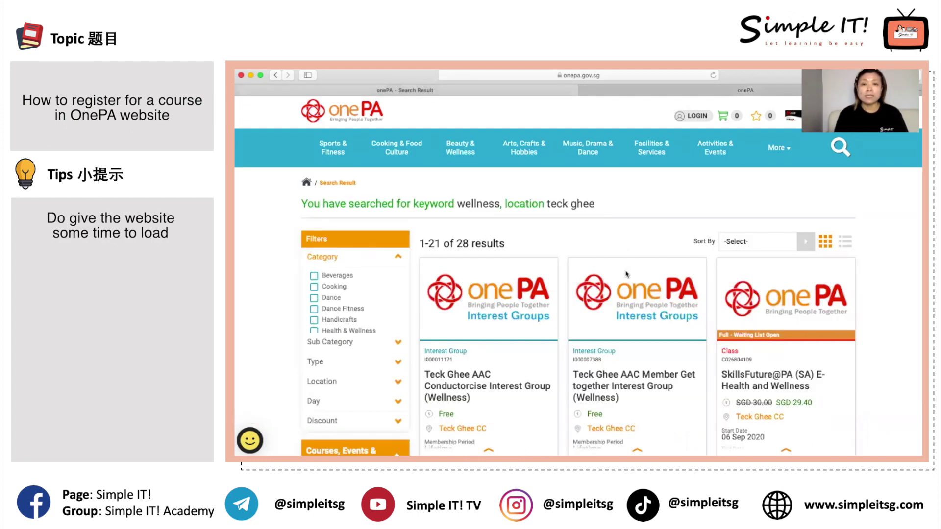
Scroll through the 28 wellness results for teck ghee, including the SGD 29.40 E-Health and Wellness class
scroll(627, 253, "down", 3)
scroll(614, 247, "up", 3)
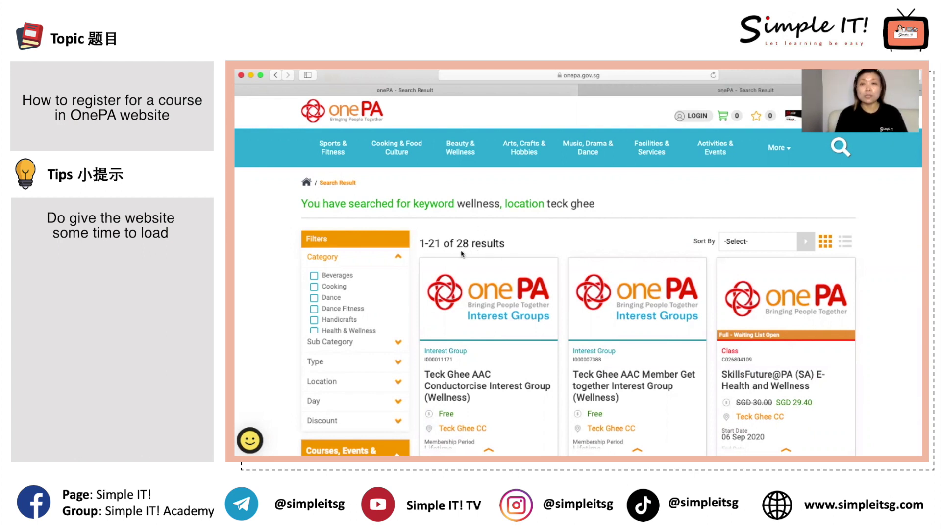
scroll(609, 349, "down", 10)
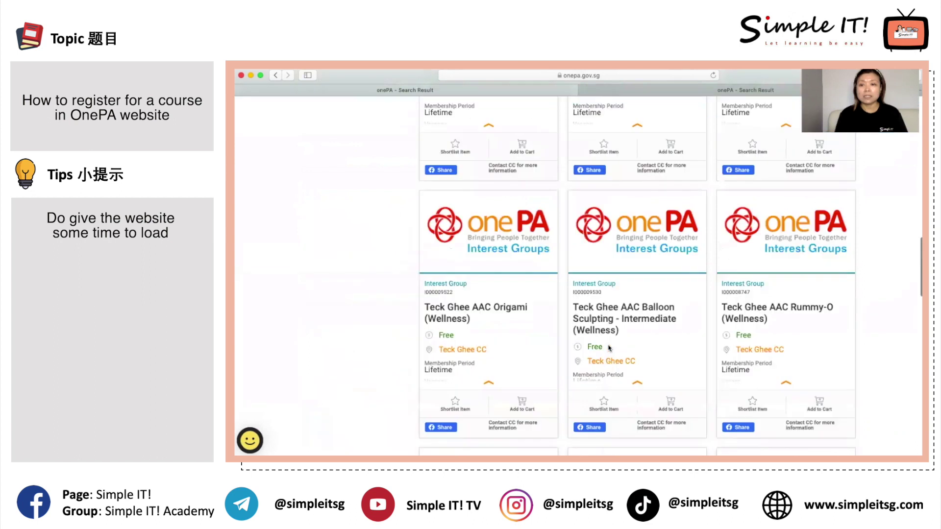
scroll(609, 349, "up", 10)
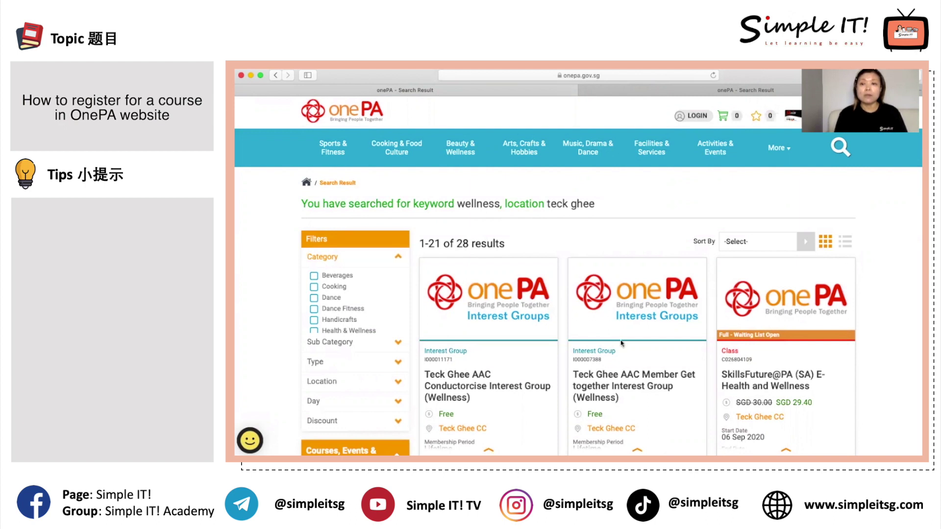
scroll(622, 343, "down", 5)
scroll(622, 343, "up", 6)
scroll(621, 344, "down", 1)
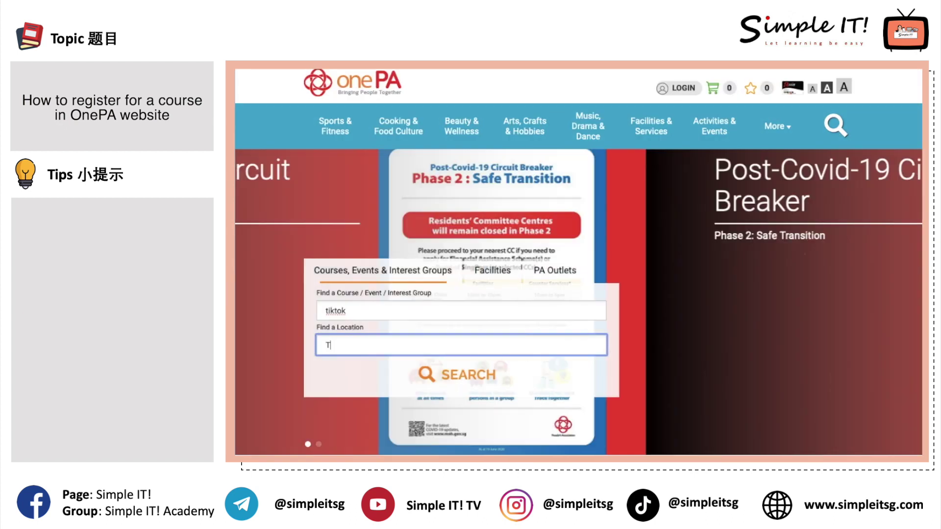
Complete the location as 'Teck Ghee' and search for the TikTok course
type("ec")
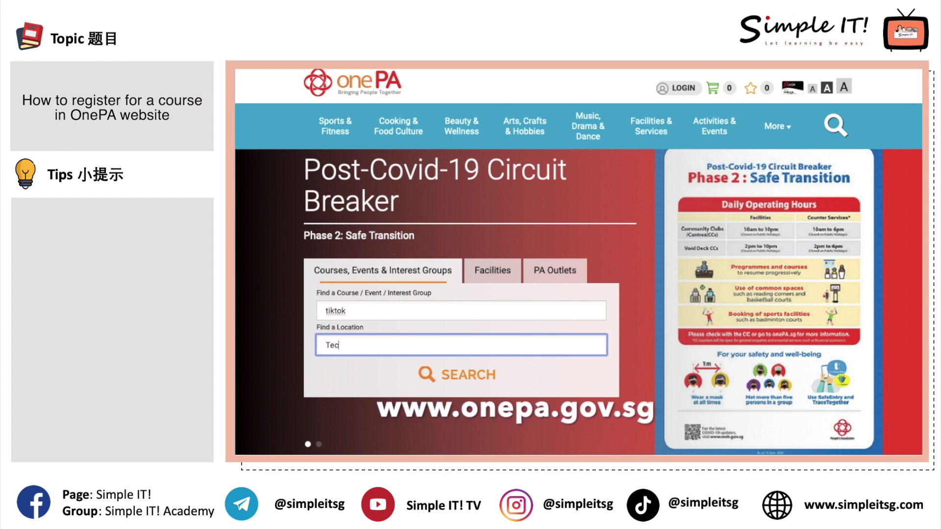
type("k ghee")
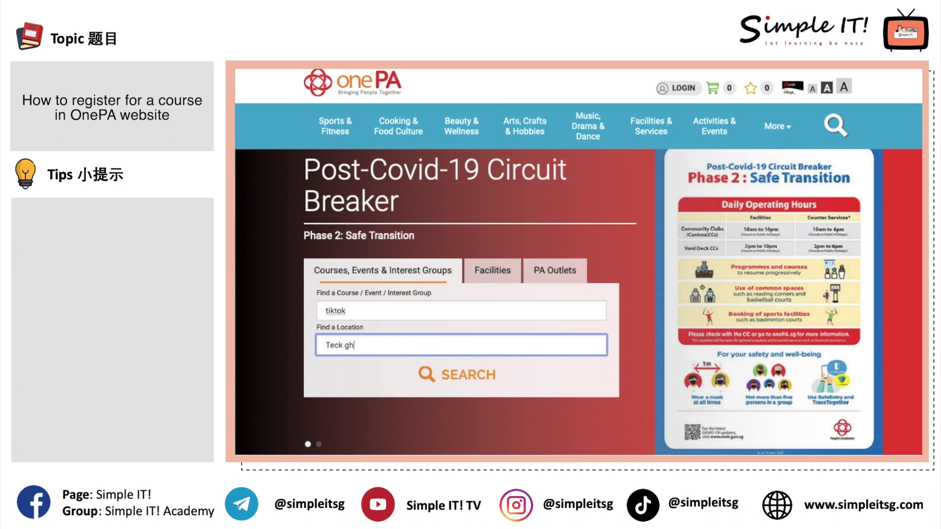
left_click(462, 381)
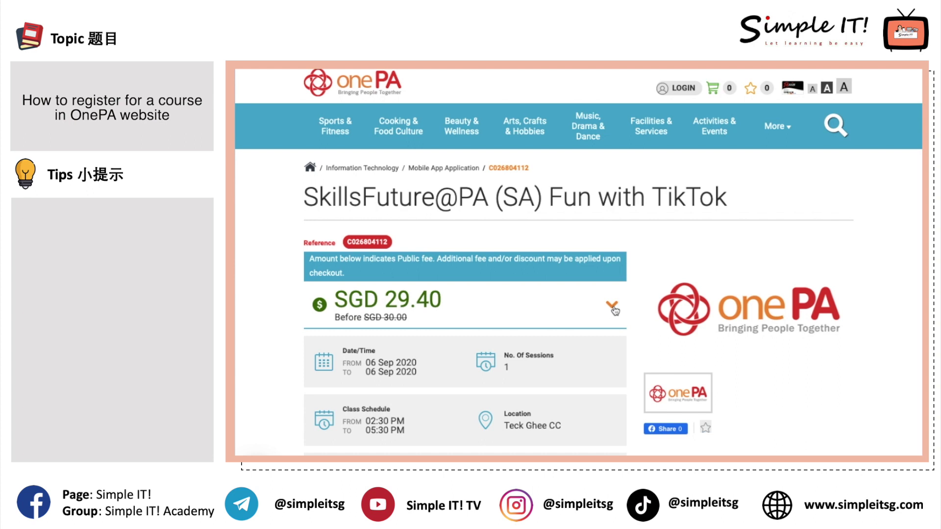
Expand the Fun with TikTok fee schedule and scroll down the course page
left_click(611, 306)
scroll(606, 316, "down", 4)
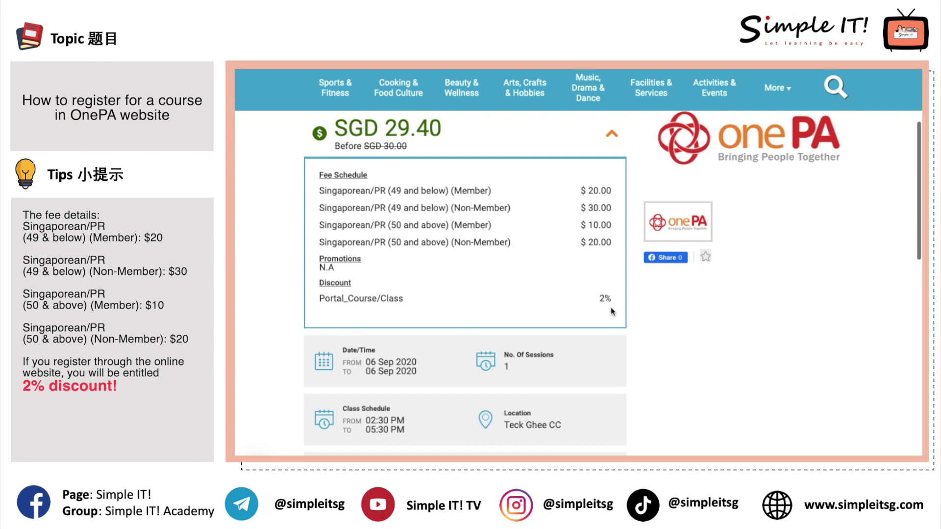
scroll(611, 307, "down", 10)
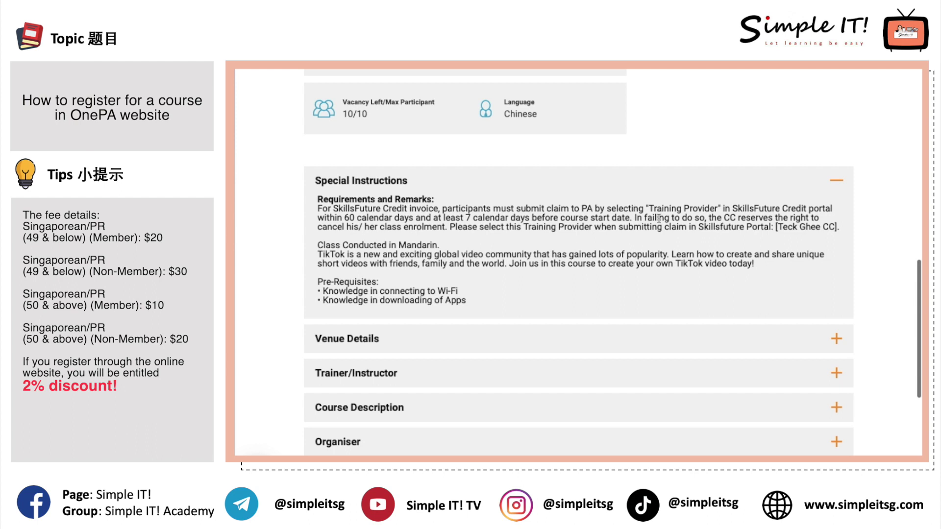
Expand Venue Details, Trainer/Instructor, Course Description, Organiser and Special Instructions
left_click(477, 338)
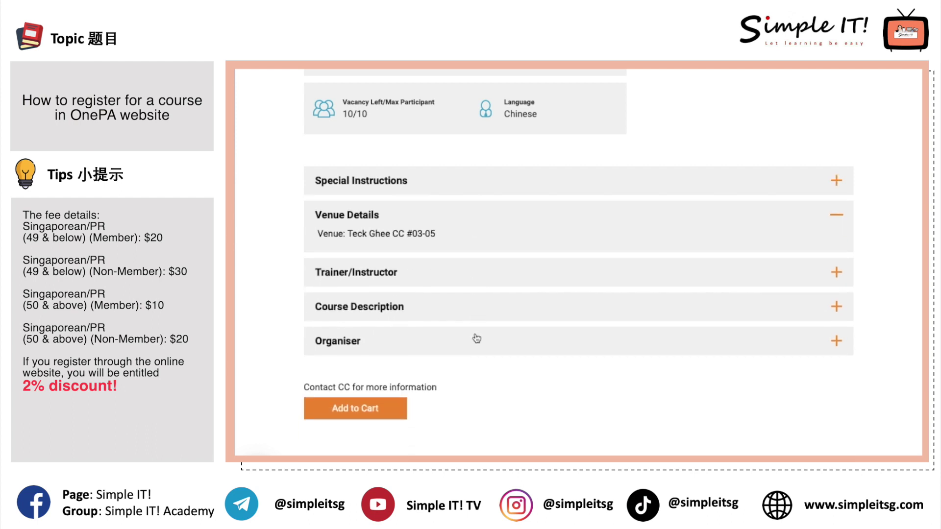
left_click(495, 277)
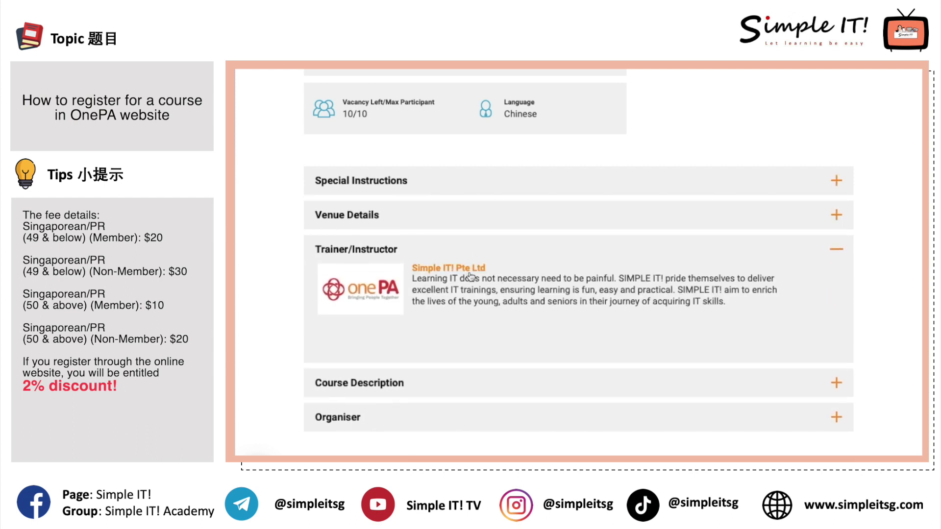
left_click(475, 383)
left_click(480, 378)
left_click(532, 185)
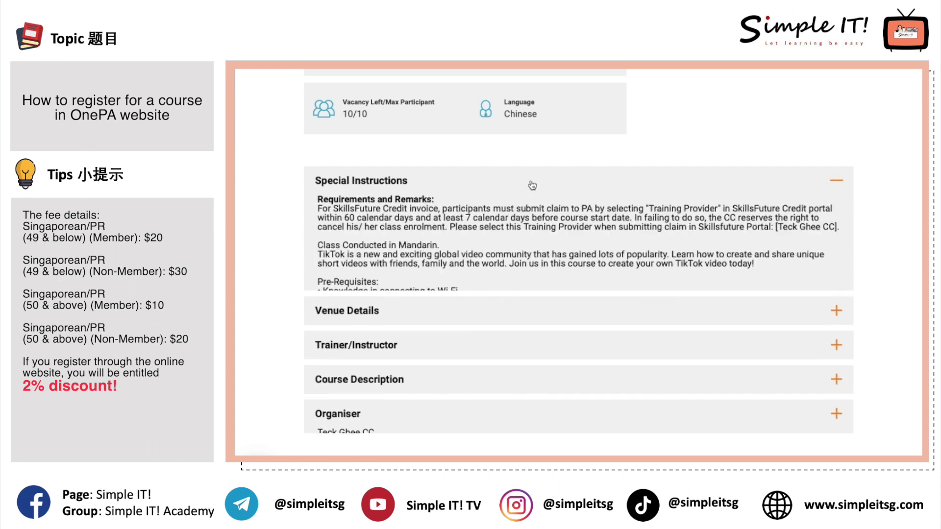
scroll(532, 185, "down", 2)
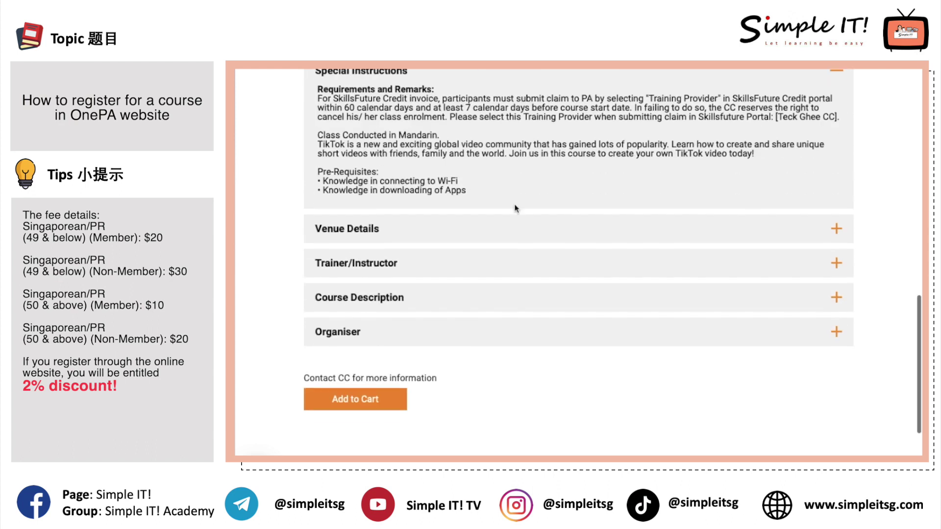
Add Fun with TikTok to the cart and accept the SkillsFuture NRIC name reminder
left_click(357, 401)
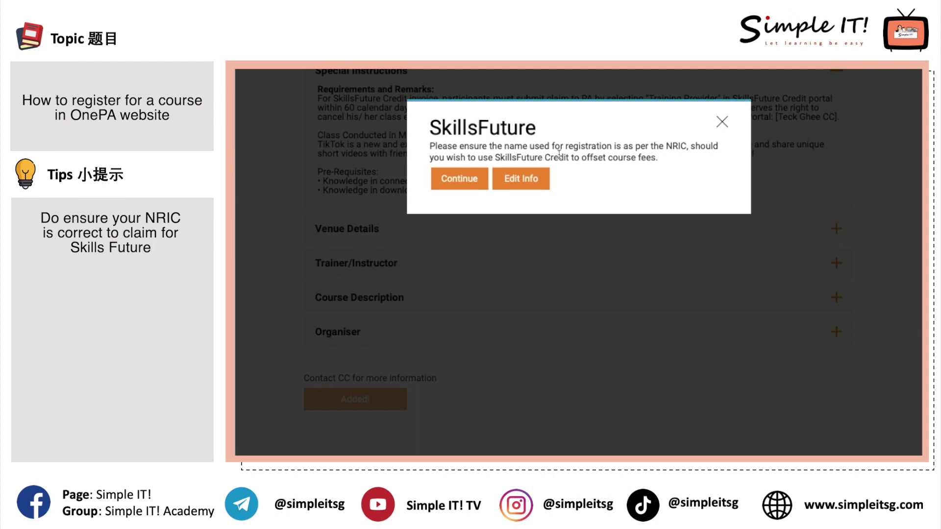
left_click(472, 179)
scroll(519, 218, "up", 15)
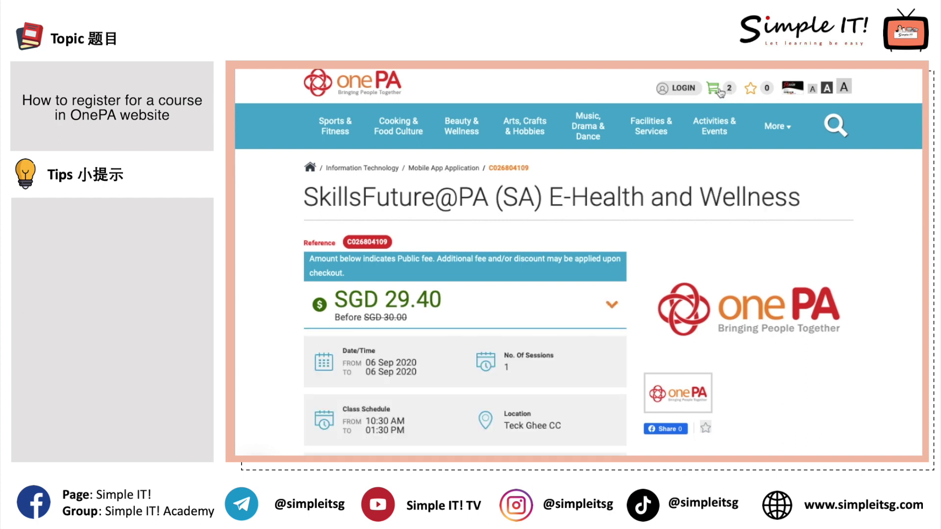
Delete E-Health and Wellness from the cart and check out with only Fun with TikTok
left_click(719, 91)
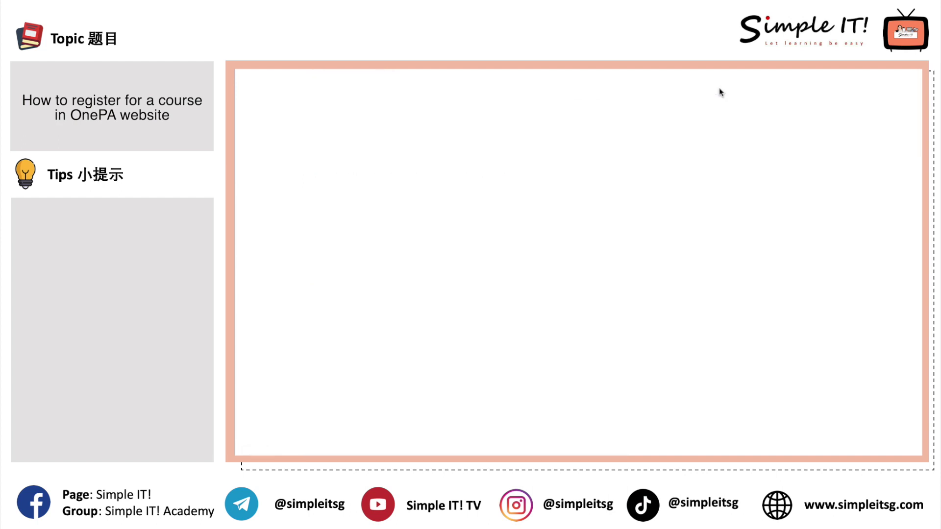
scroll(670, 245, "down", 5)
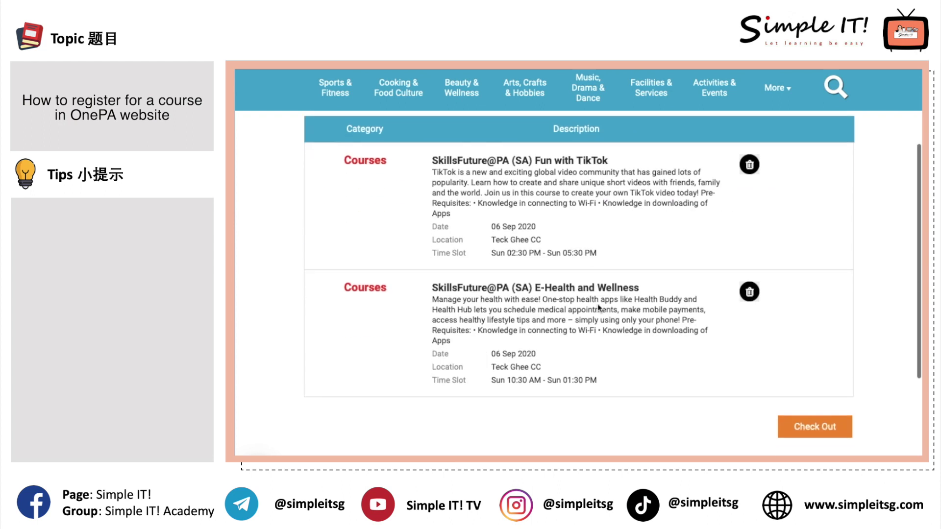
scroll(620, 388, "down", 1)
scroll(621, 387, "up", 1)
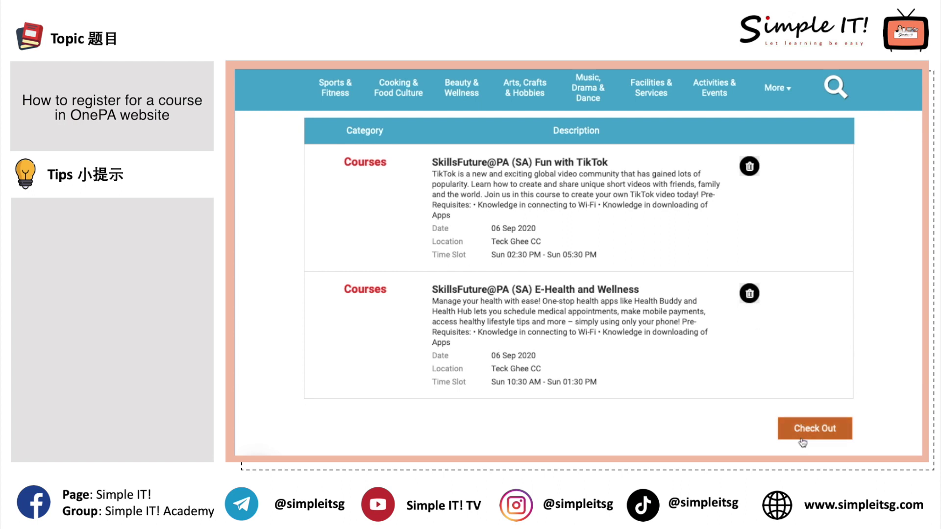
left_click(749, 295)
scroll(749, 399, "down", 2)
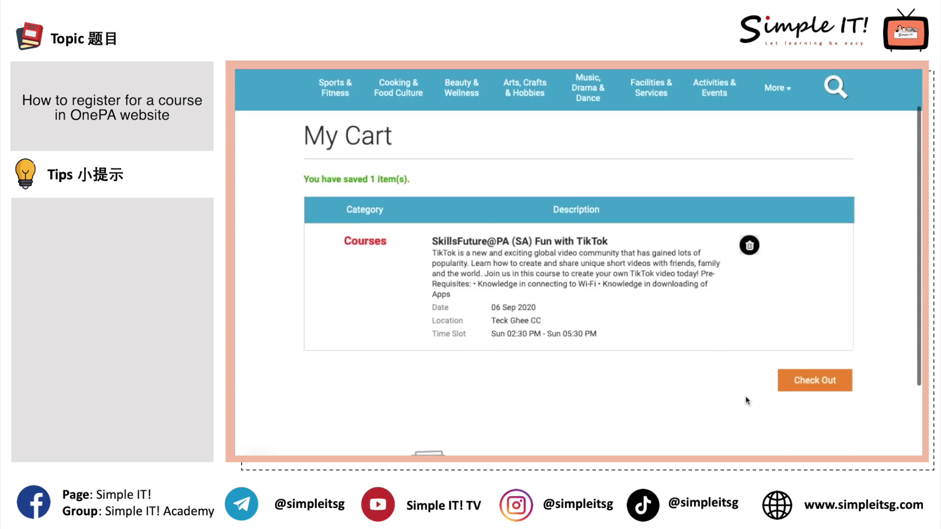
left_click(816, 383)
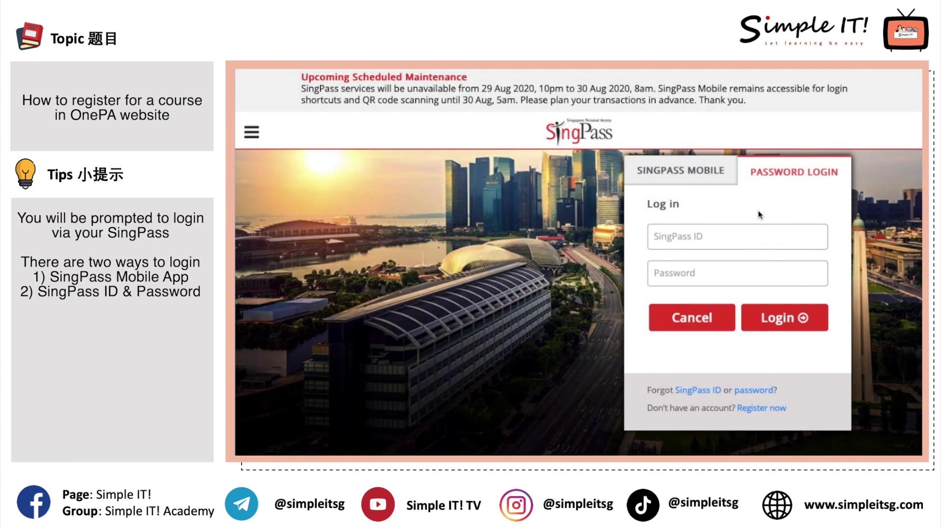
Switch the SingPass login to the SINGPASS MOBILE QR-code option
left_click(719, 179)
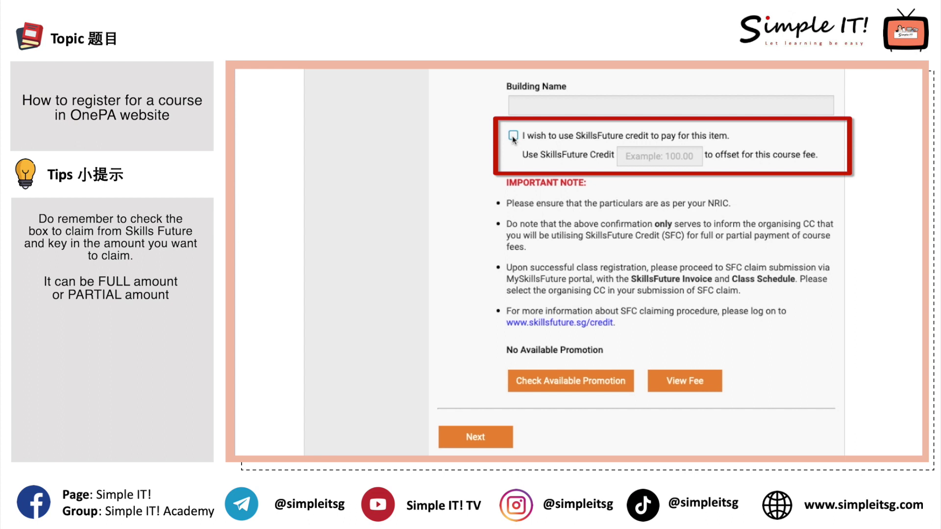
Apply $10.00 SkillsFuture credit, check the fee breakdown, and continue to the $9.60 summary
left_click(514, 136)
left_click(631, 157)
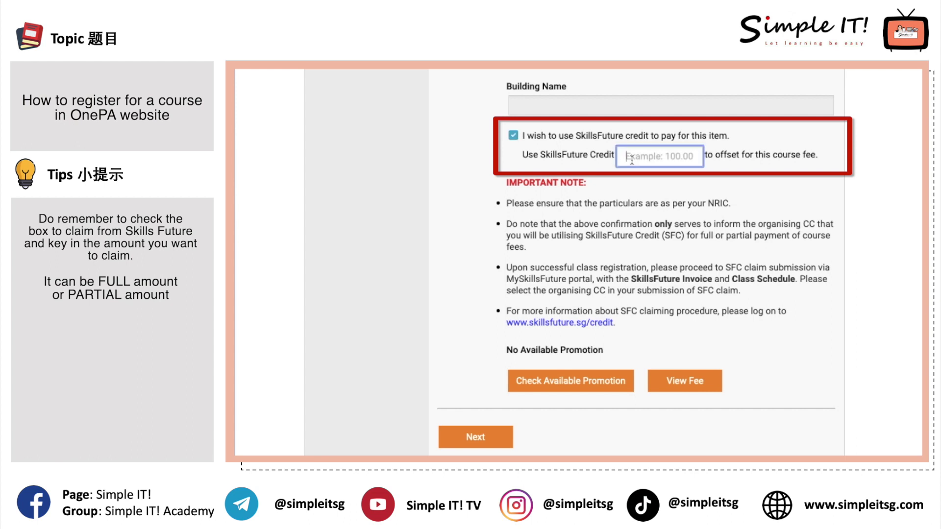
type("10.00")
left_click(736, 185)
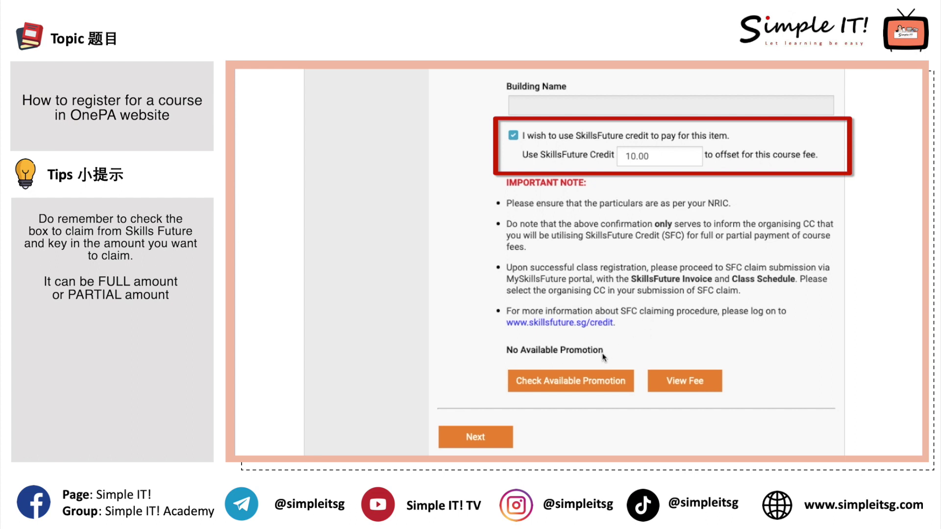
left_click(686, 384)
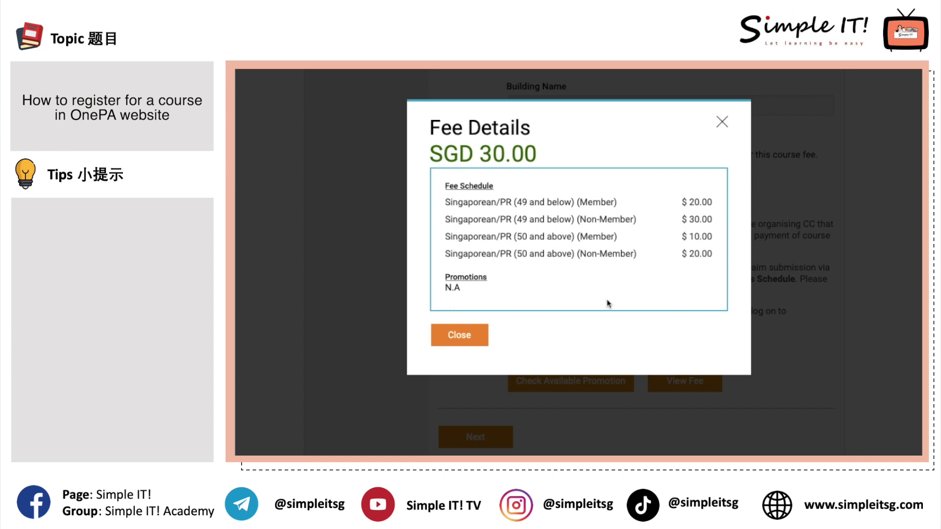
left_click(471, 336)
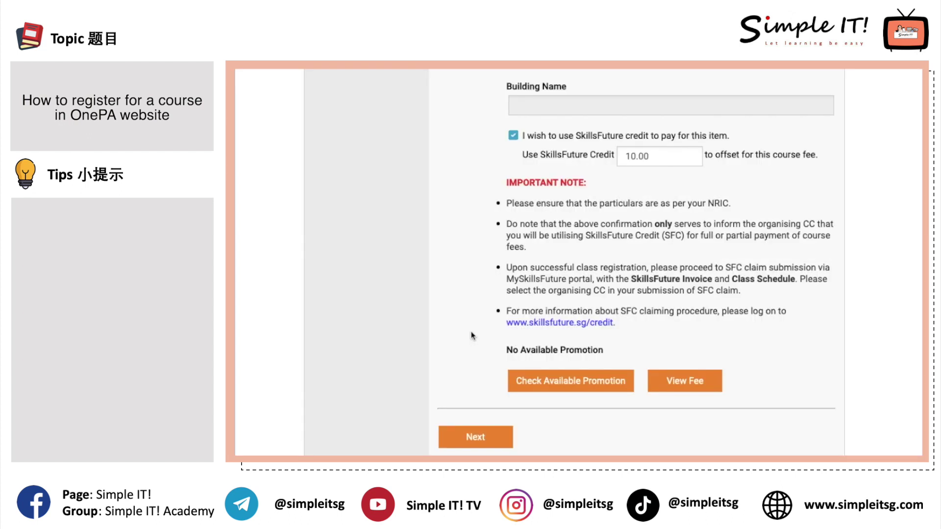
left_click(481, 444)
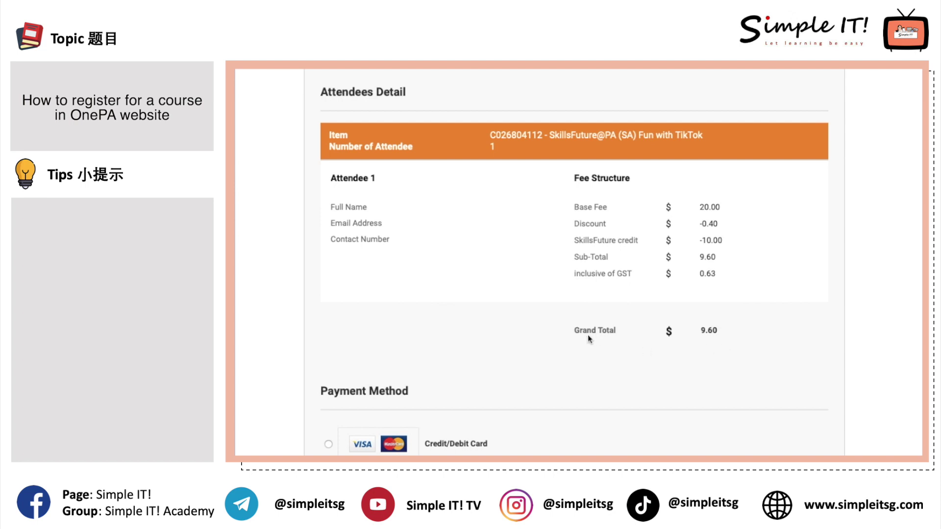
Choose Credit/Debit Card payment and enter captcha 51141
scroll(597, 341, "down", 5)
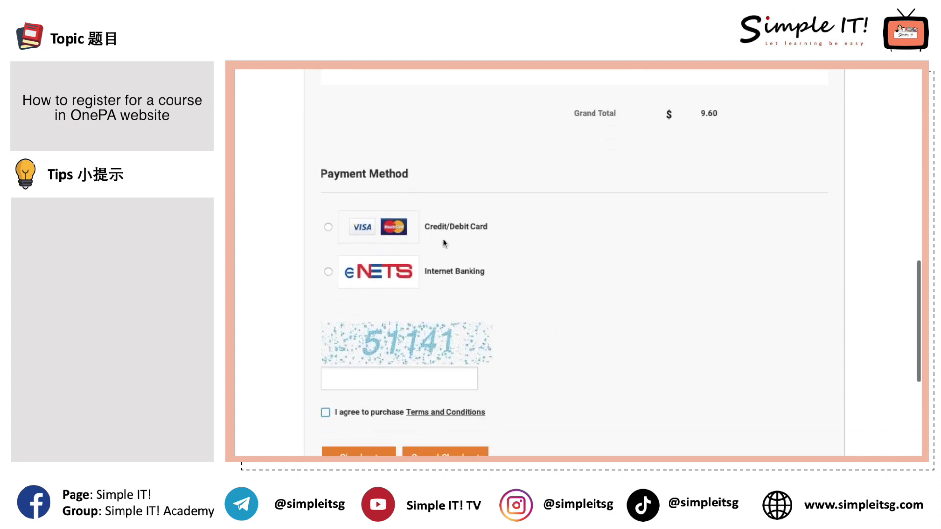
left_click(328, 226)
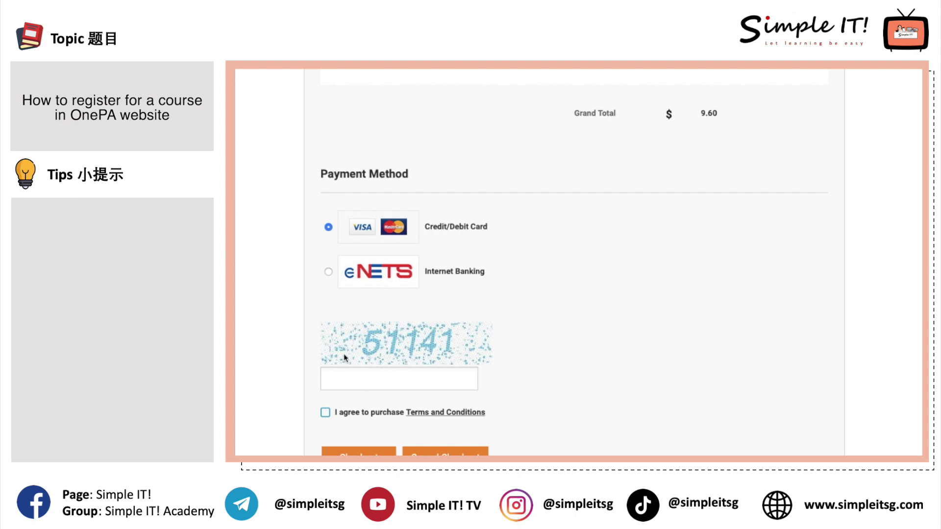
left_click(391, 384)
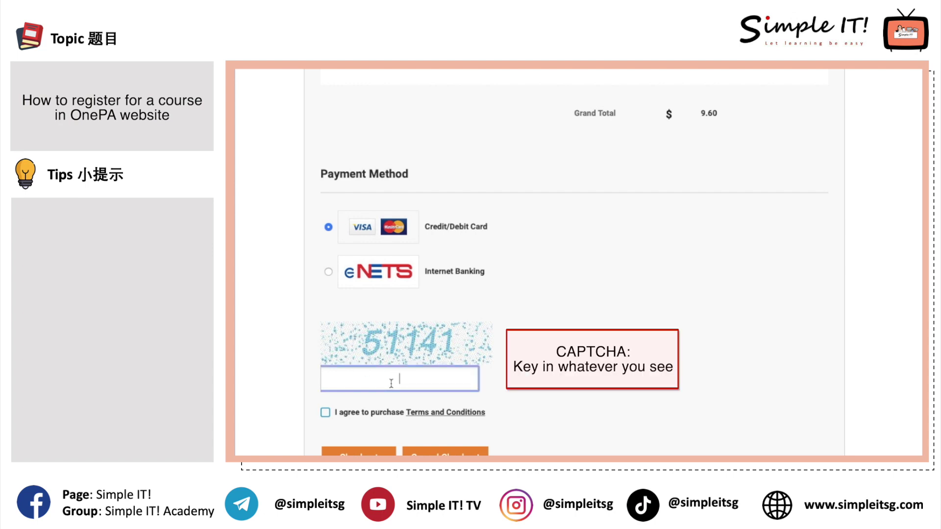
type("51141")
Accept the purchase Terms and Conditions and check out
scroll(333, 338, "down", 3)
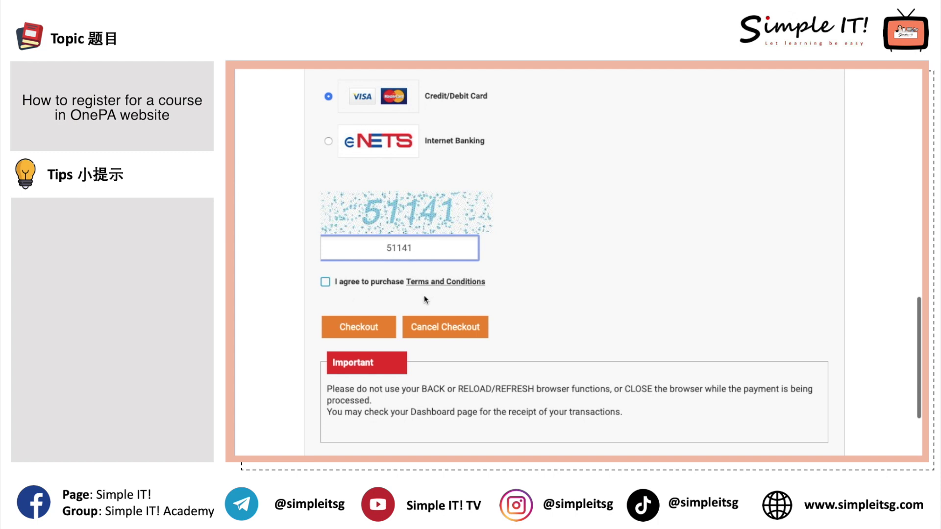
left_click(325, 282)
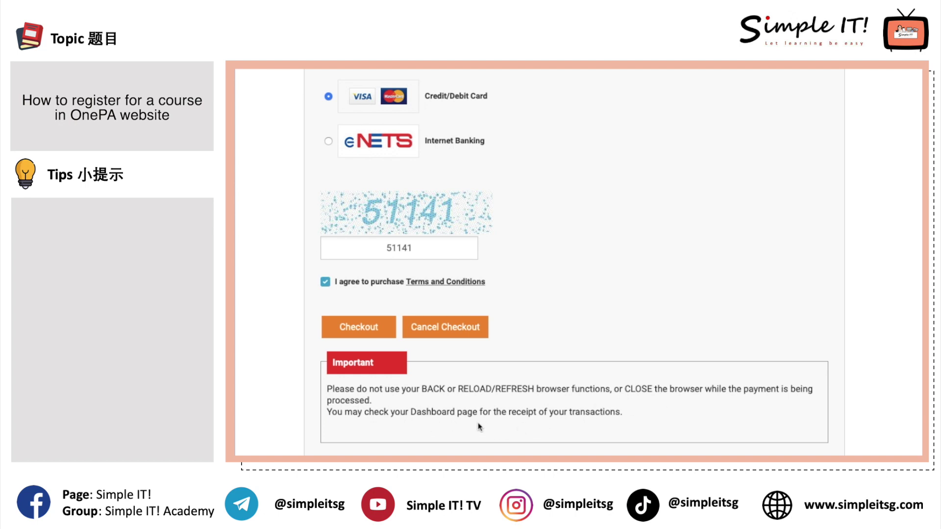
left_click(381, 328)
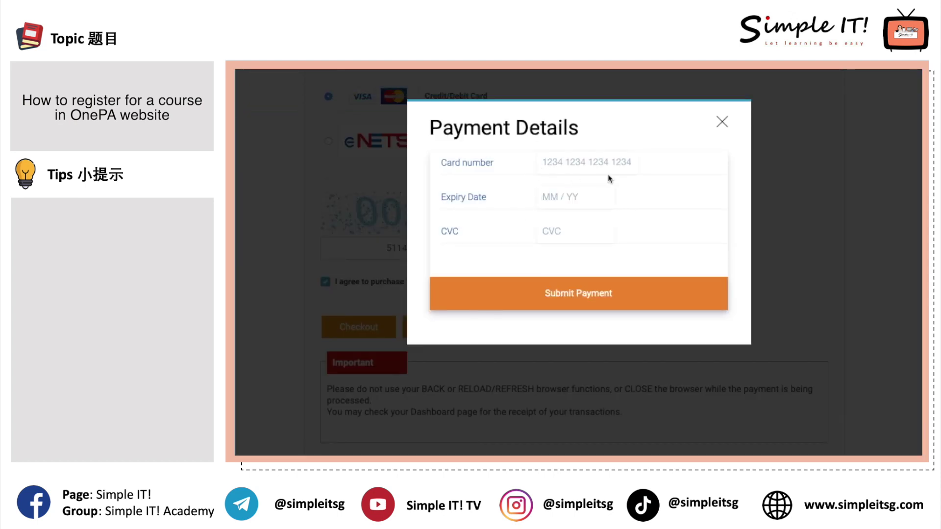
Enter the card details and the one-time PIN, then authenticate the payment
left_click(565, 161)
left_click(565, 162)
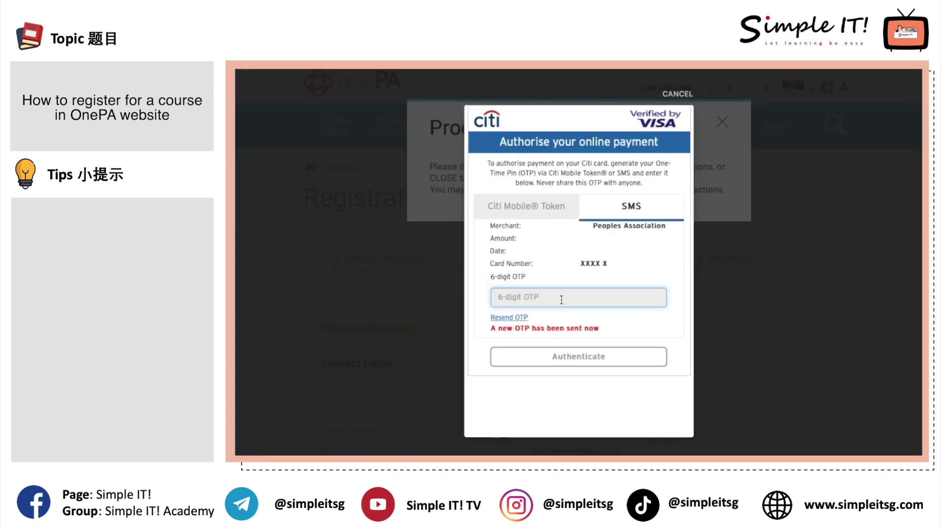
left_click(580, 356)
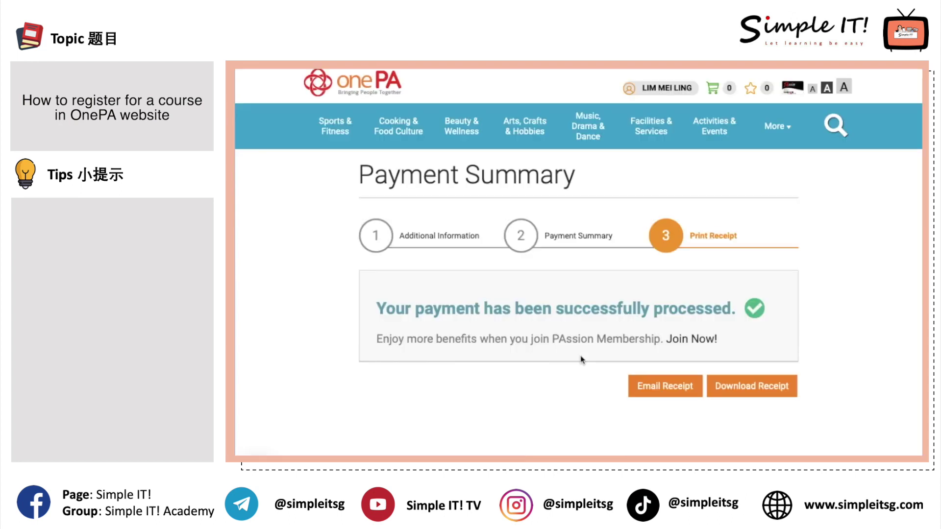
Download and email the payment receipt, allowing the site to download files
left_click(753, 394)
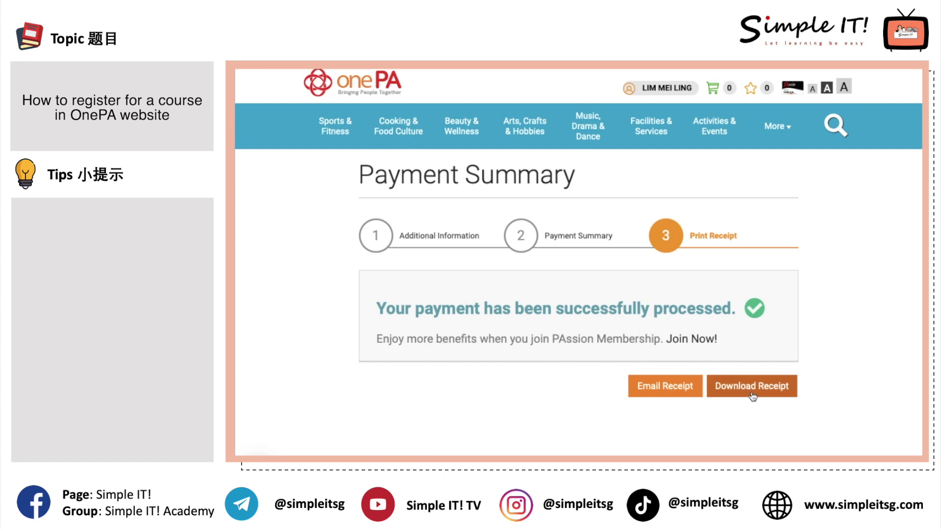
left_click(676, 393)
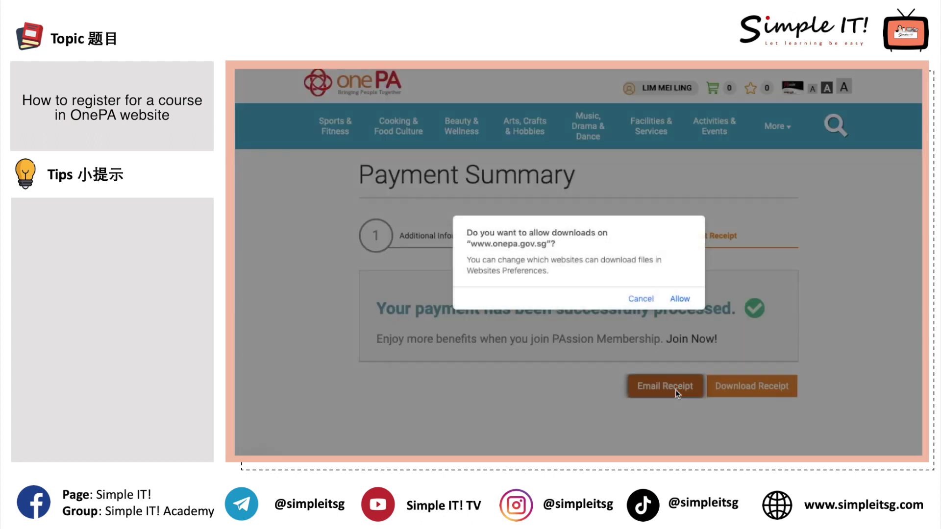
left_click(684, 302)
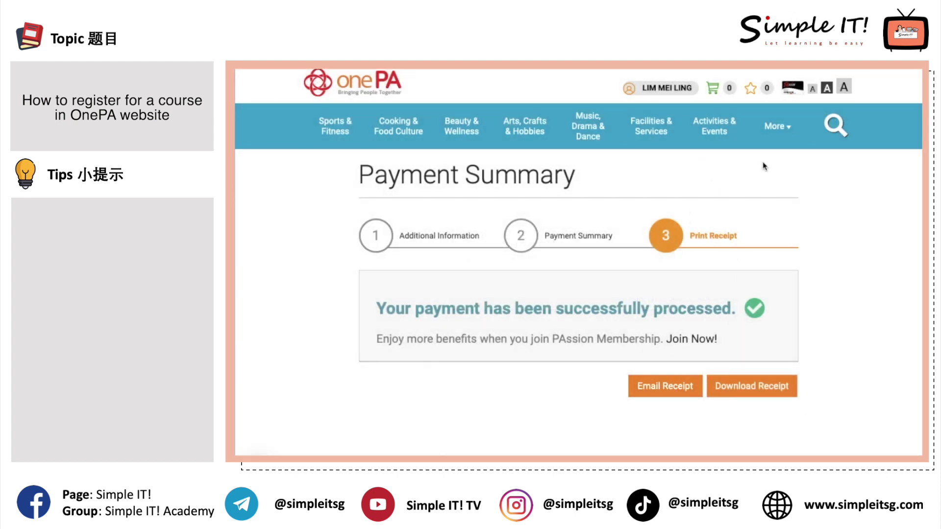
Go to My Dashboard from the account menu
scroll(764, 167, "down", 3)
scroll(764, 166, "up", 3)
left_click(676, 94)
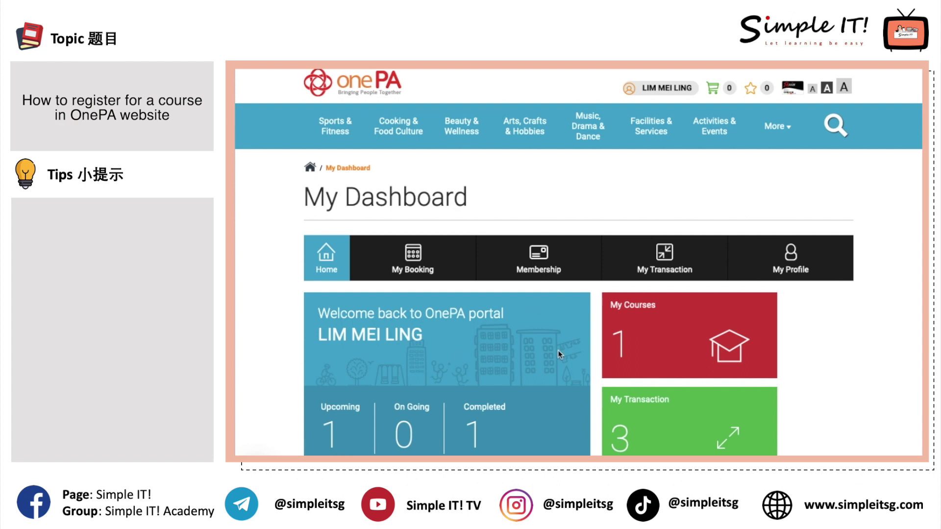
Review the upcoming Fun with TikTok booking, then list the $10.00 and $9.60 transactions
left_click(346, 435)
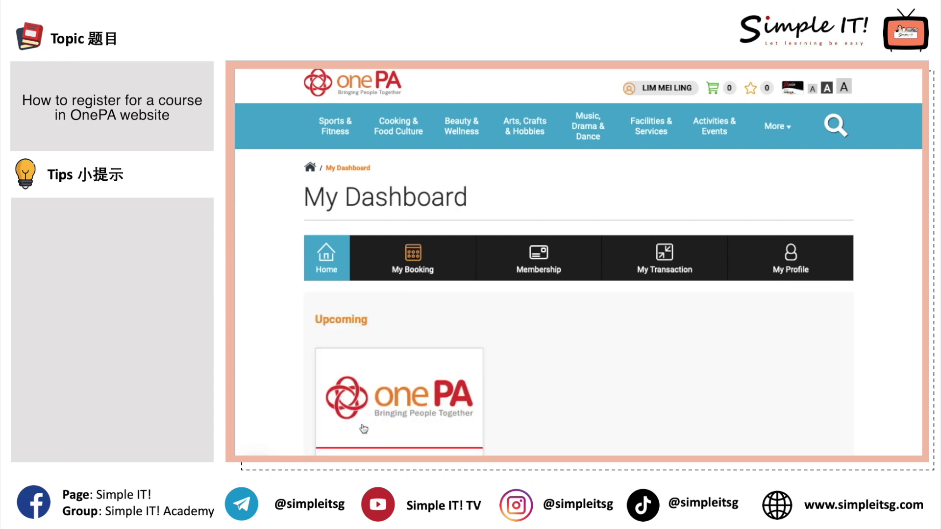
scroll(364, 429, "down", 3)
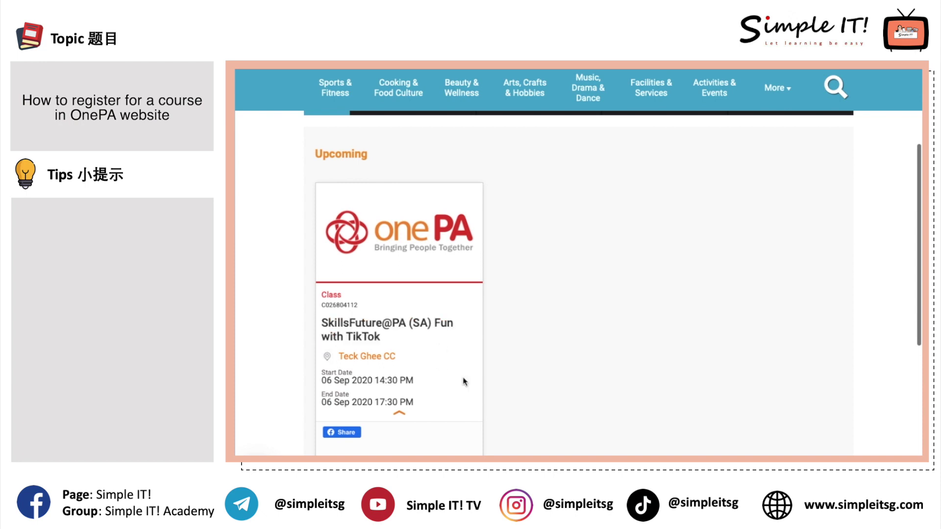
scroll(495, 407, "up", 3)
mouse_move(416, 233)
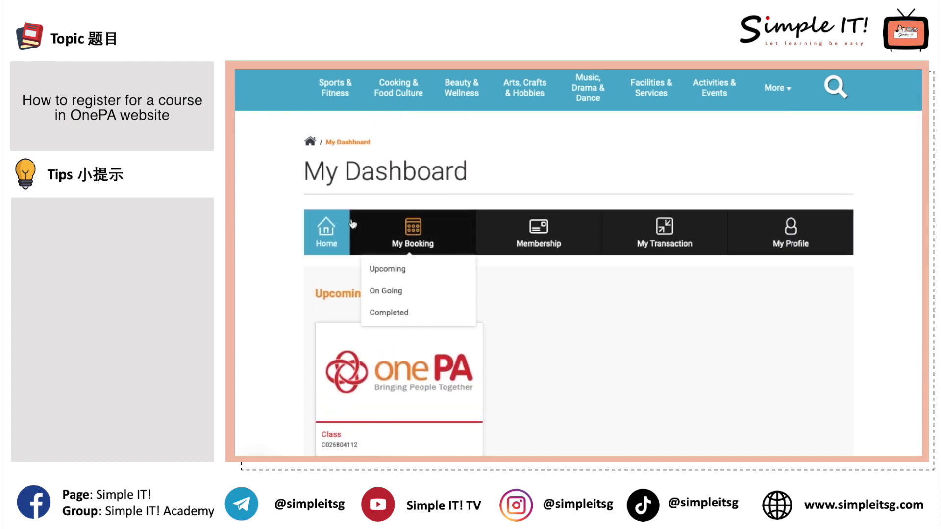
left_click(336, 240)
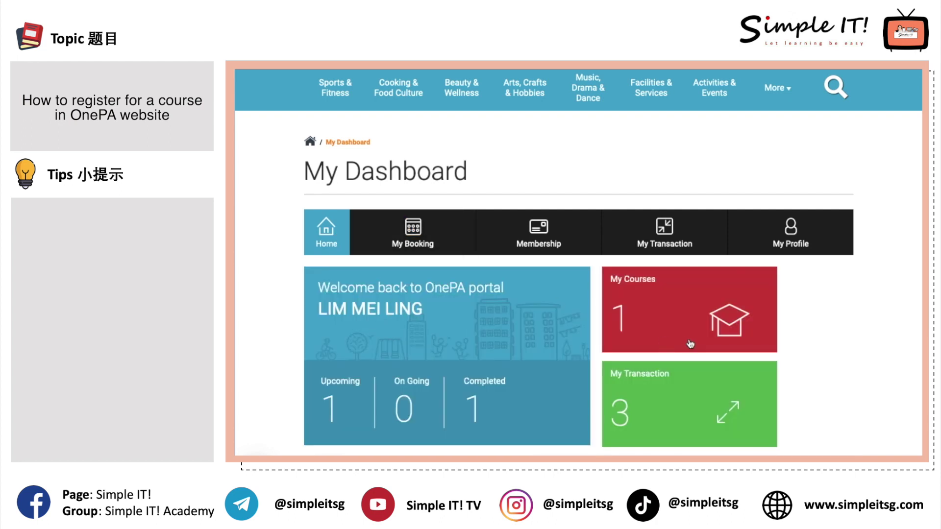
left_click(680, 413)
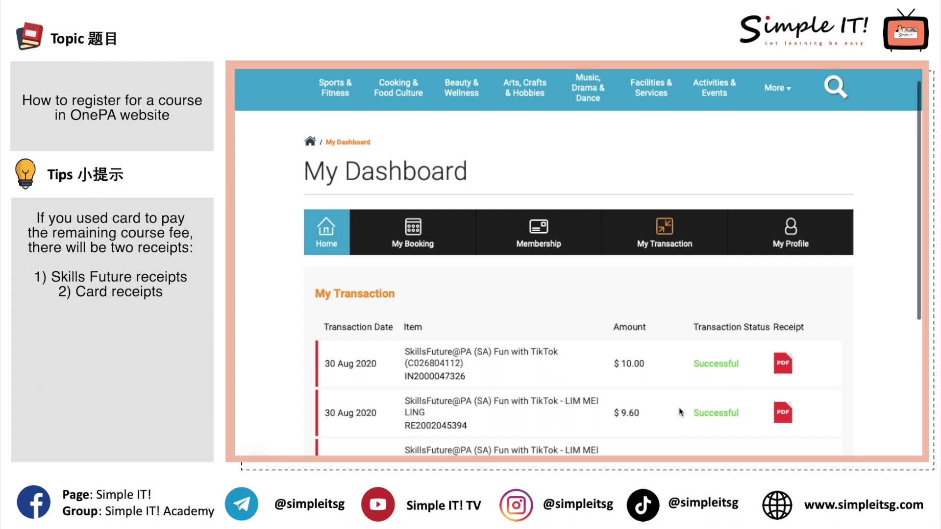
Open the PDF receipts for the $10.00 SkillsFuture and $9.60 card payments
scroll(678, 407, "down", 2)
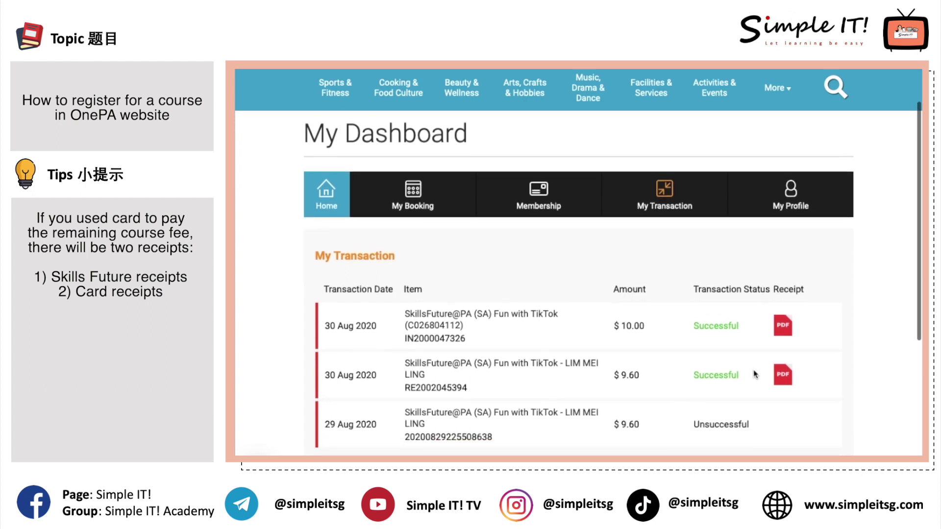
left_click(785, 328)
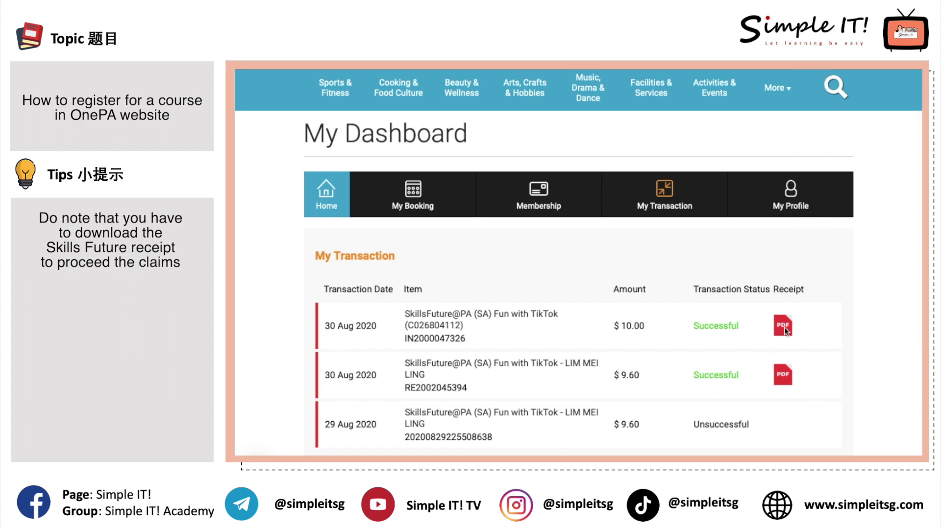
left_click(783, 381)
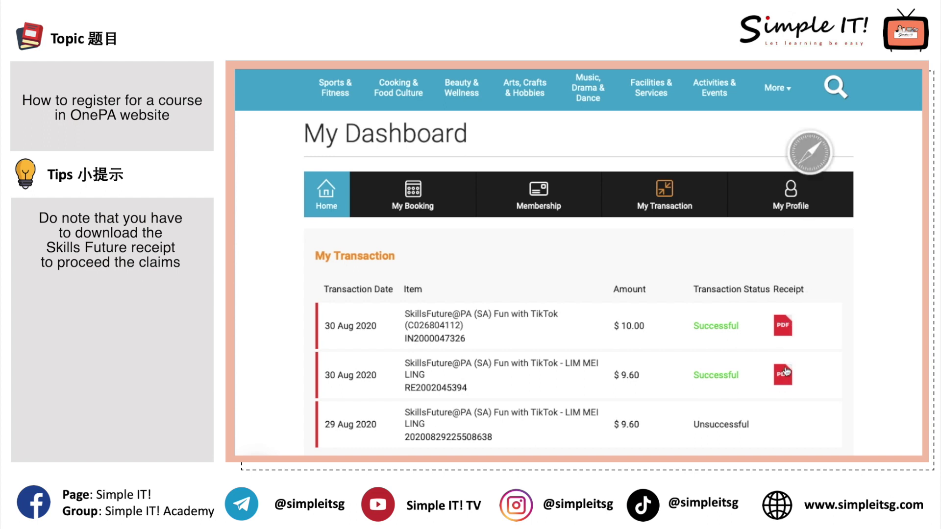
scroll(491, 227, "down", 5)
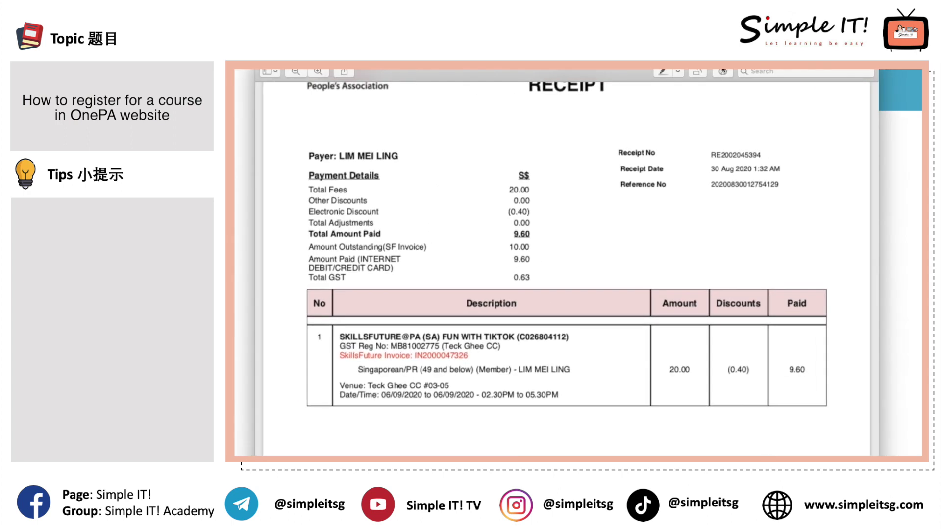
Scroll through the receipt and invoice down to the 06/09/2020 Teck Ghee CC schedule
scroll(663, 214, "up", 3)
scroll(662, 214, "down", 3)
scroll(663, 214, "down", 5)
scroll(662, 214, "up", 6)
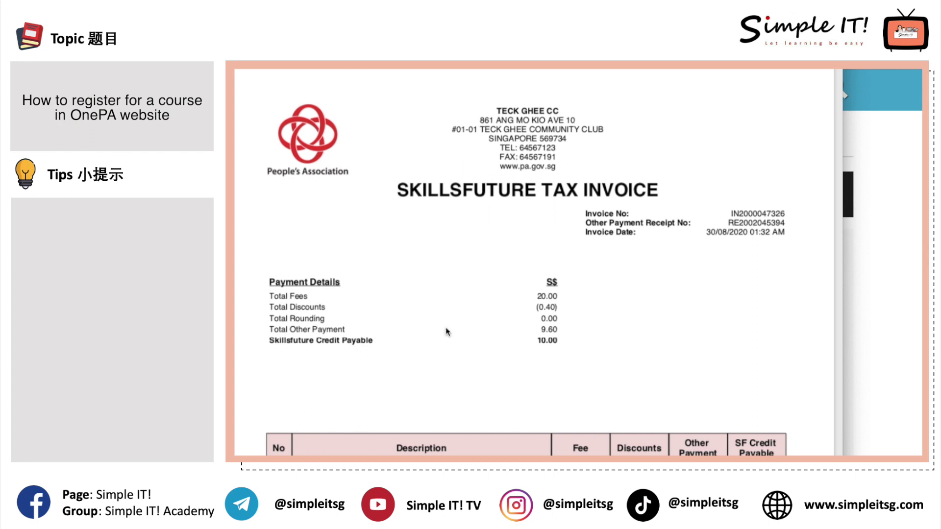
scroll(446, 332, "down", 10)
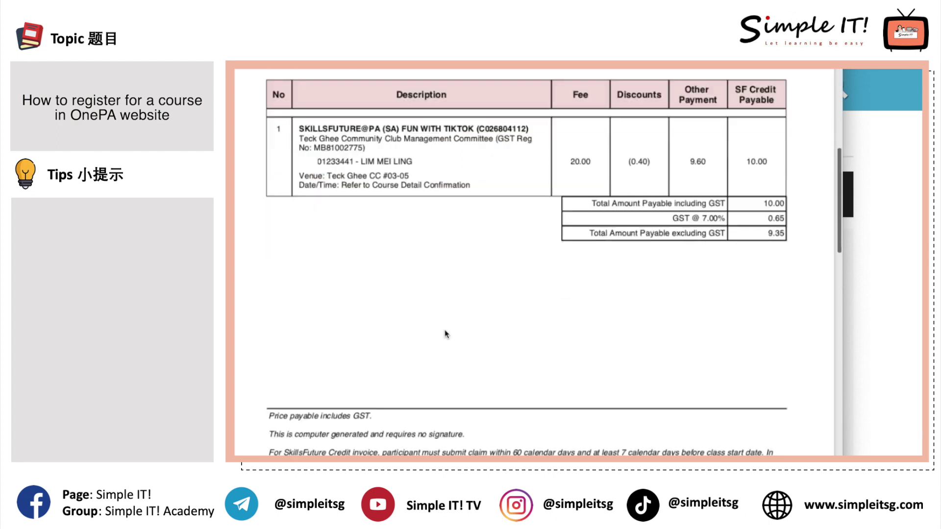
scroll(446, 333, "up", 3)
scroll(446, 334, "down", 3)
scroll(446, 334, "down", 4)
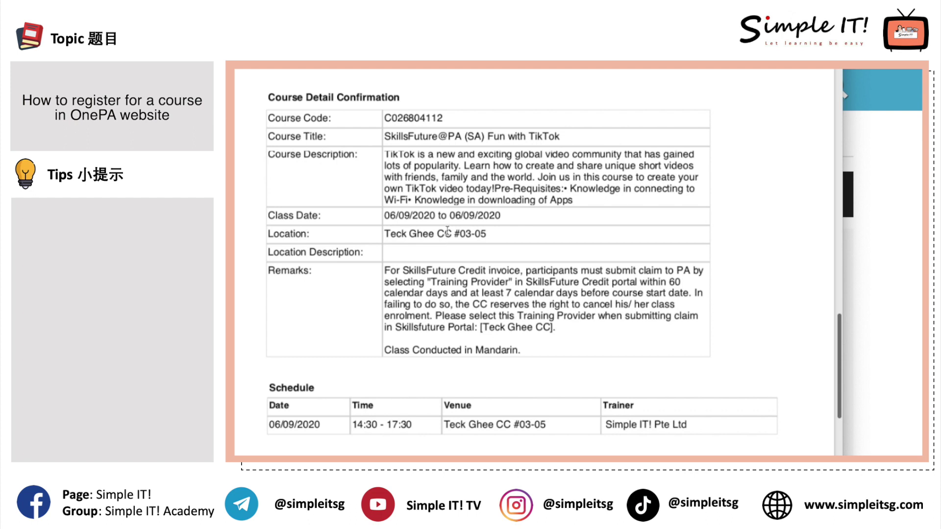
scroll(421, 332, "up", 10)
scroll(421, 331, "down", 2)
scroll(420, 332, "up", 2)
scroll(420, 331, "down", 6)
scroll(420, 331, "down", 8)
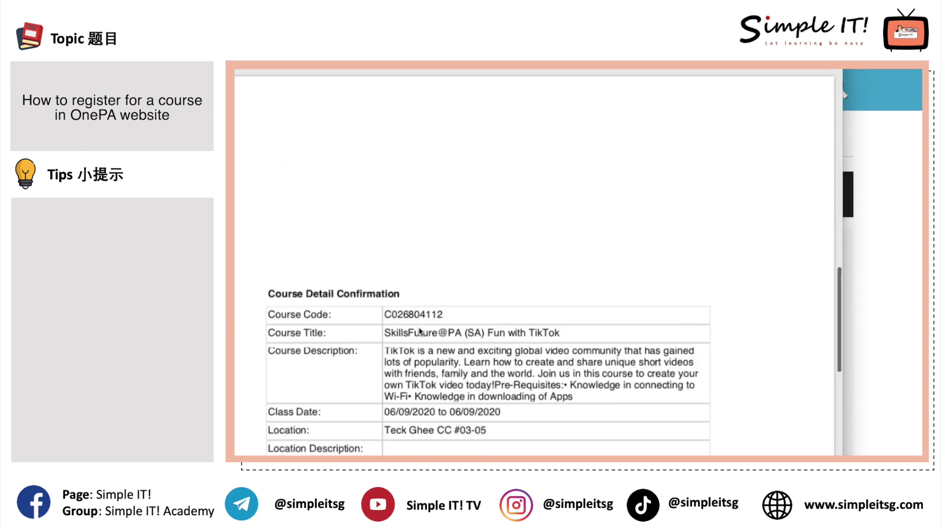
Close the receipt window in Preview with Cmd+W
key("super+shift+4")
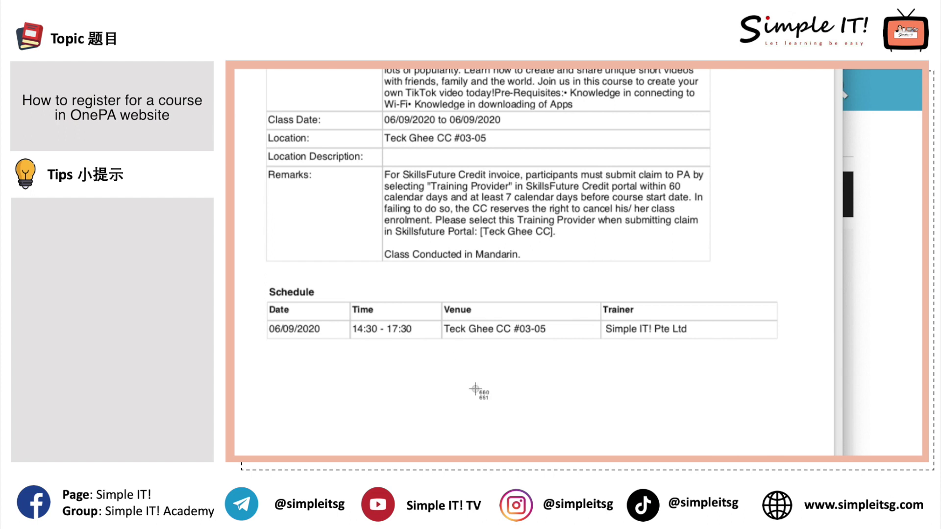
key("Escape")
key("super+w")
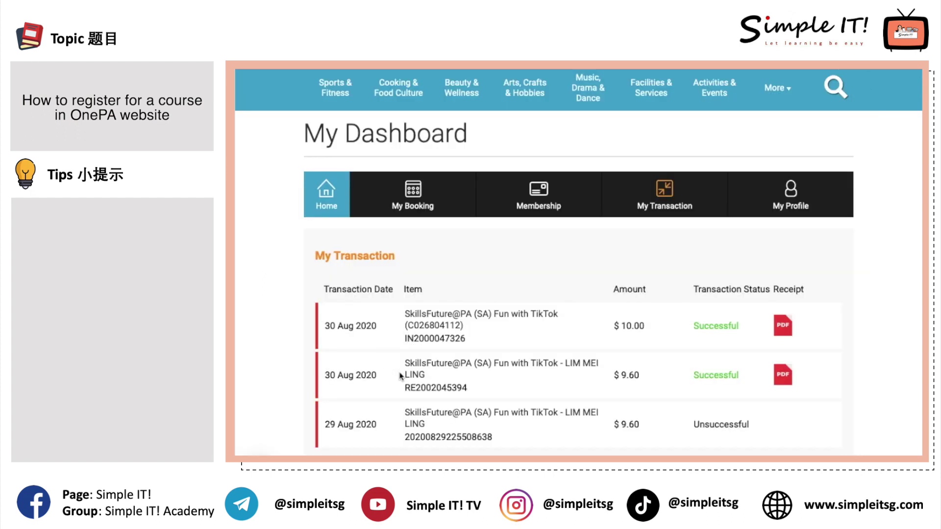
Log out of the OnePA account from the user name menu
scroll(401, 377, "up", 3)
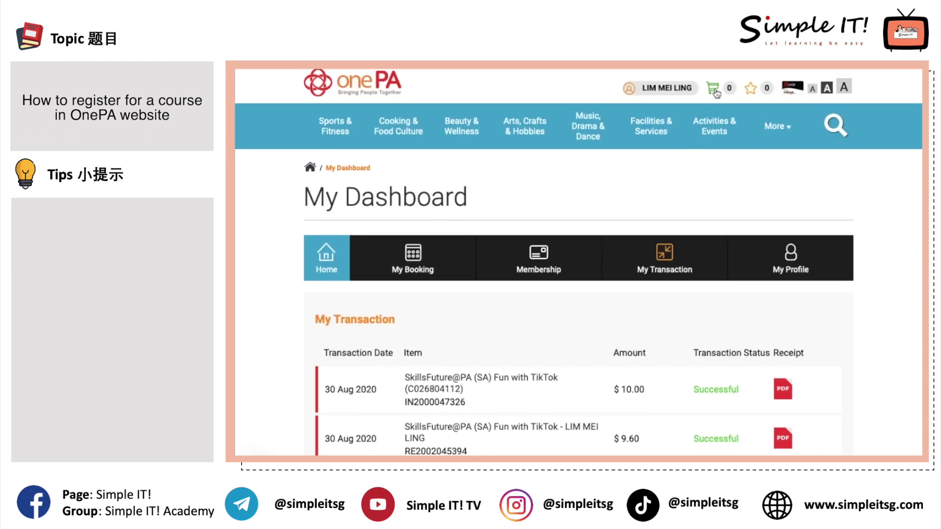
mouse_move(672, 91)
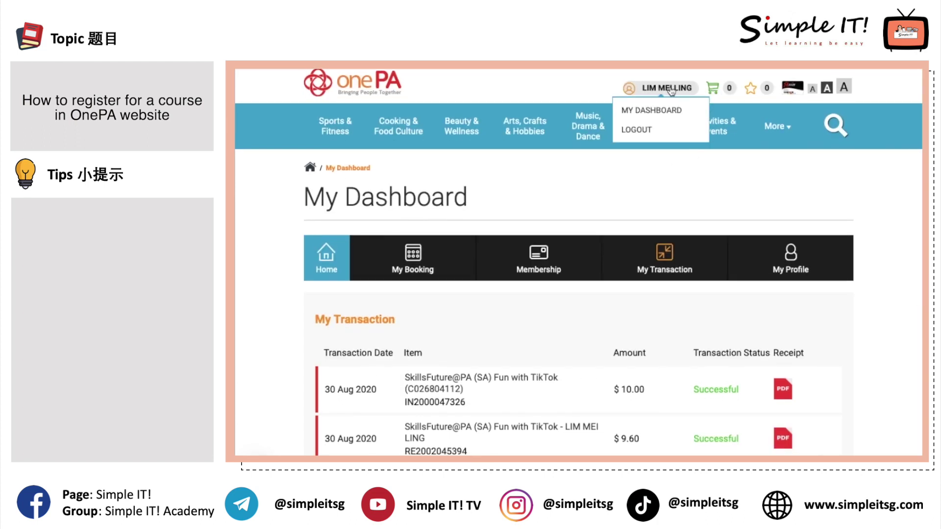
left_click(643, 129)
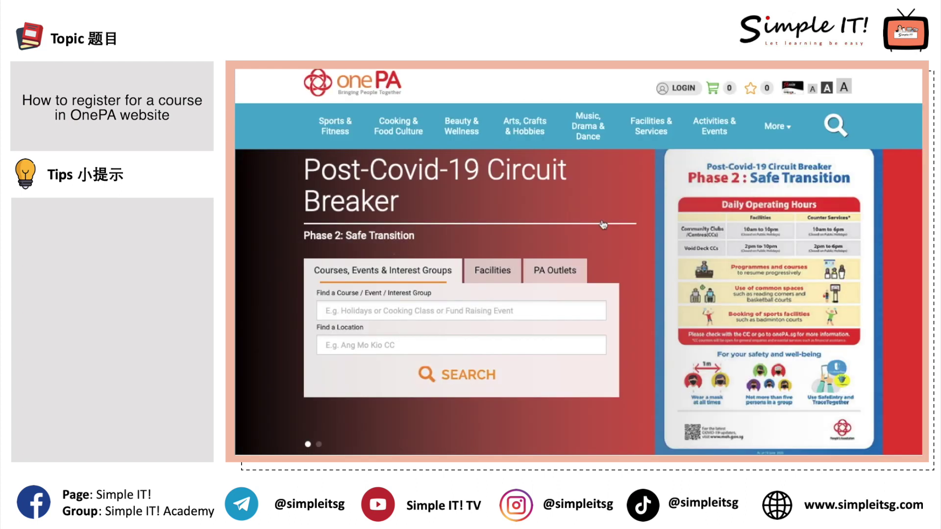